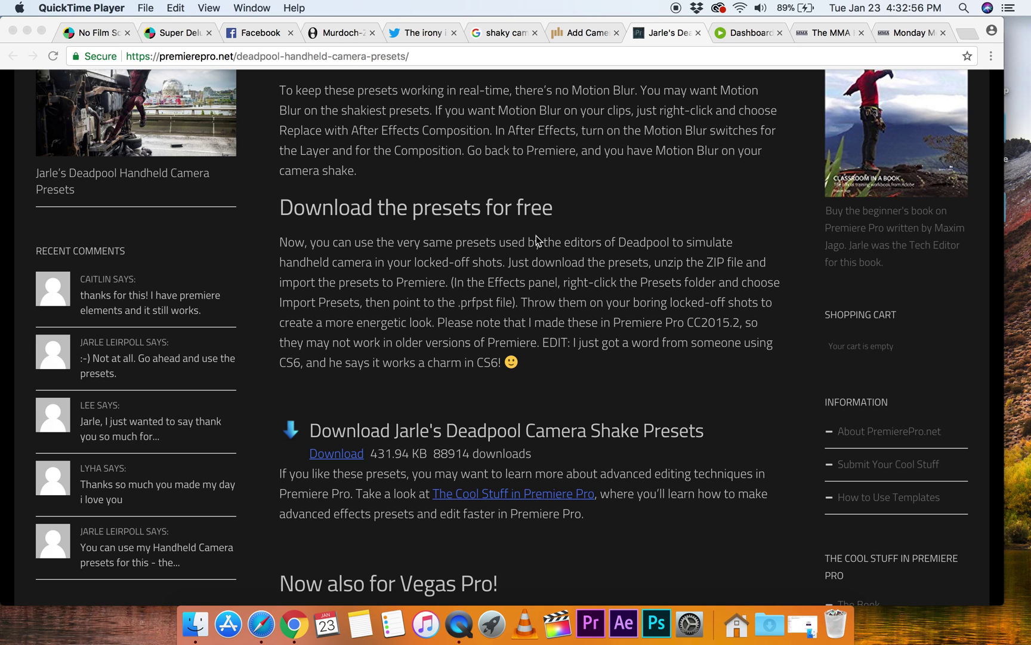
Step: Scroll the article to bring the Download Jarle's Deadpool Camera Shake Presets link into view
scroll(661, 250, "up", 5)
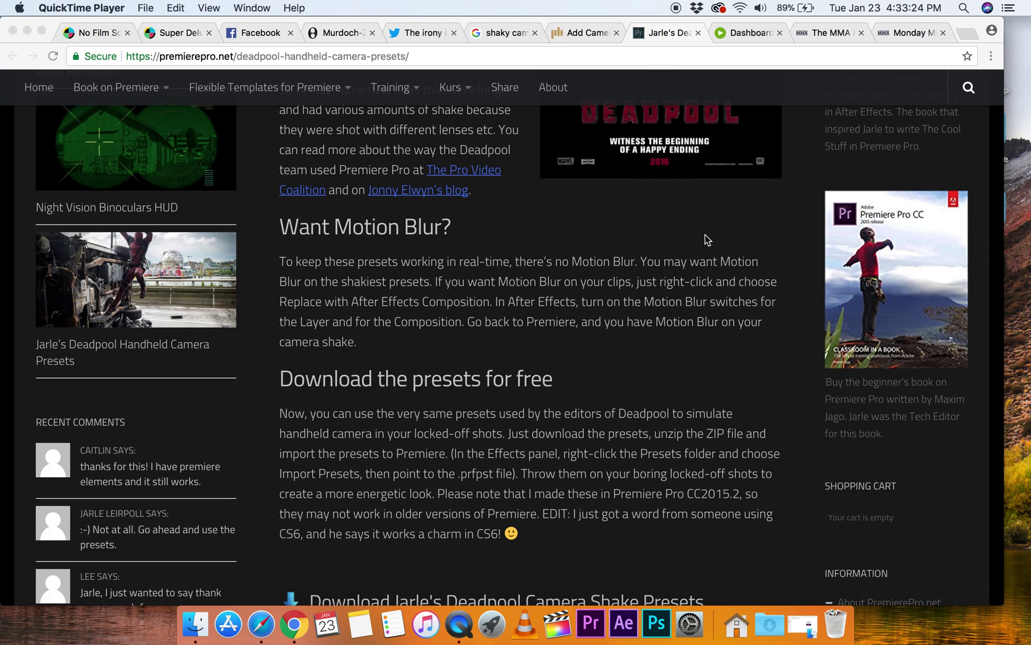
scroll(707, 240, "up", 10)
scroll(707, 239, "up", 4)
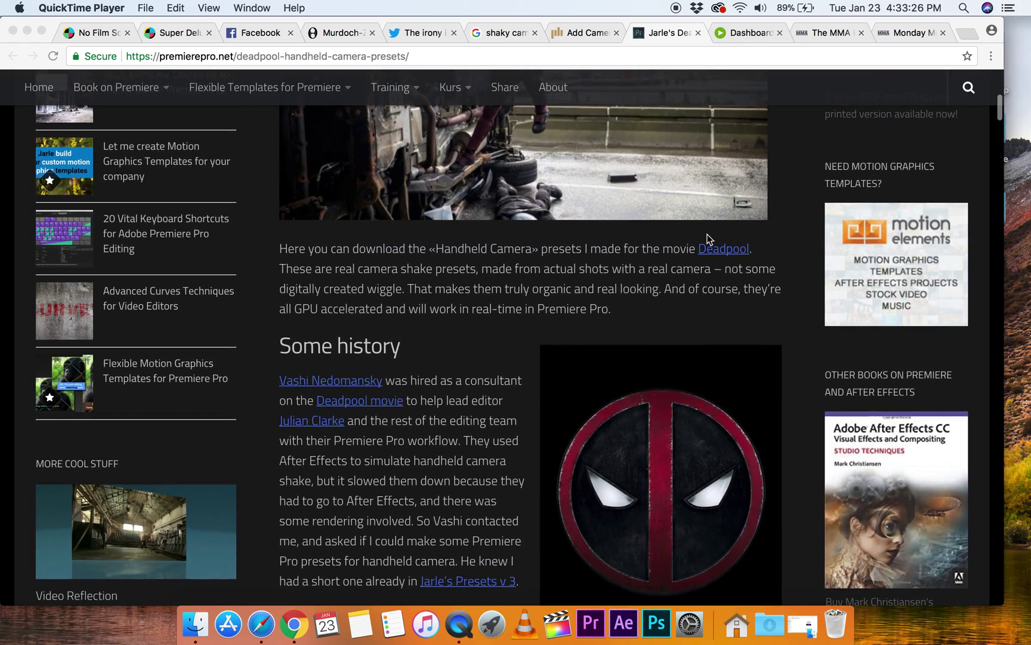
scroll(707, 238, "up", 4)
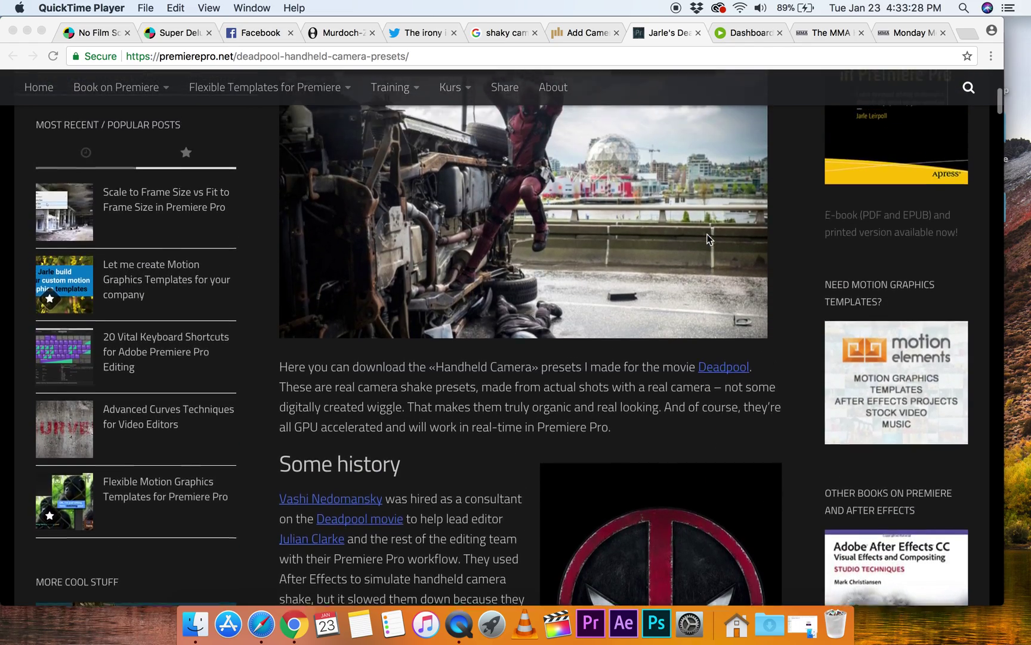
scroll(707, 239, "down", 4)
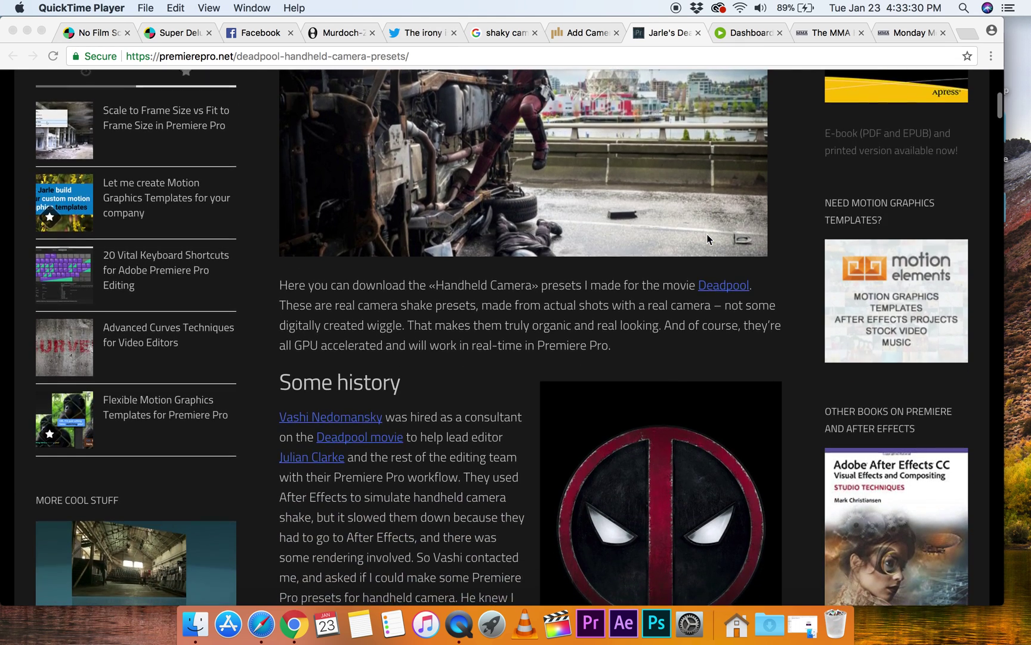
scroll(706, 239, "up", 5)
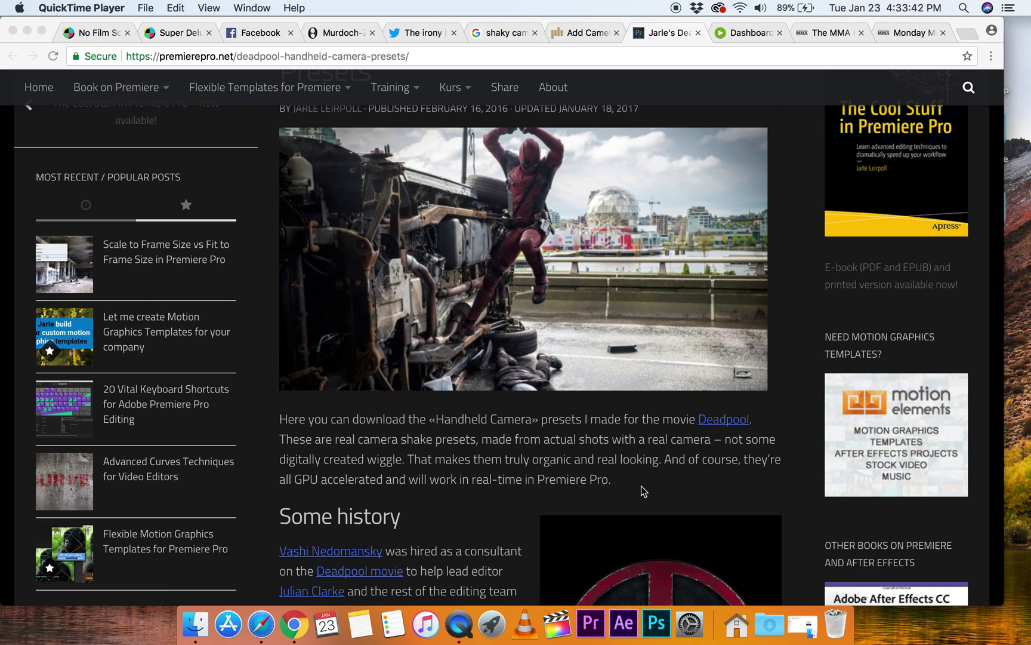
scroll(642, 486, "down", 2)
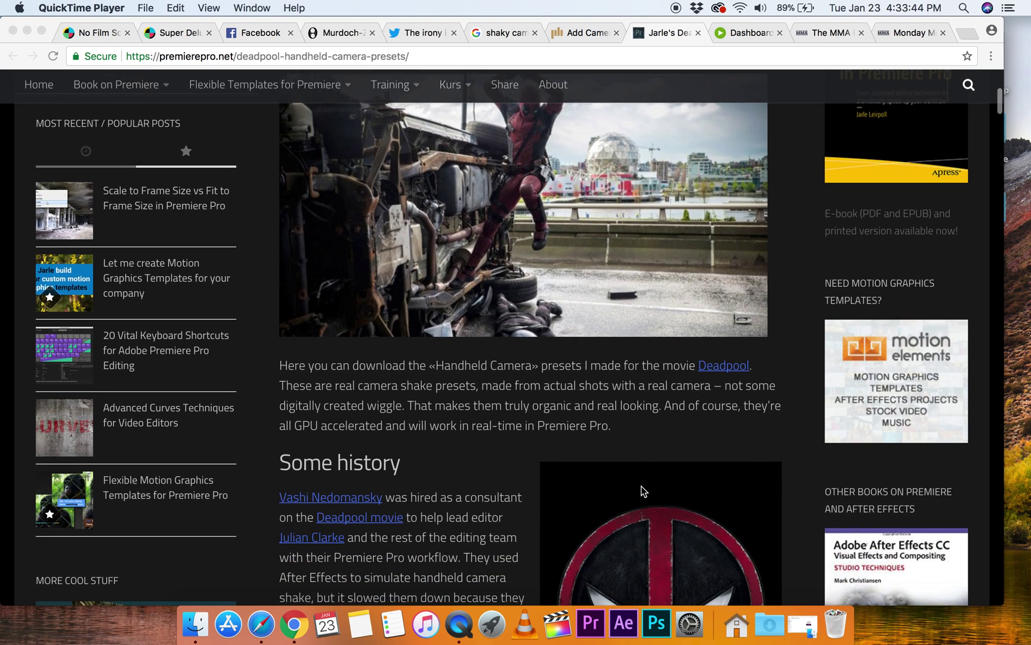
scroll(641, 486, "up", 4)
scroll(641, 486, "down", 8)
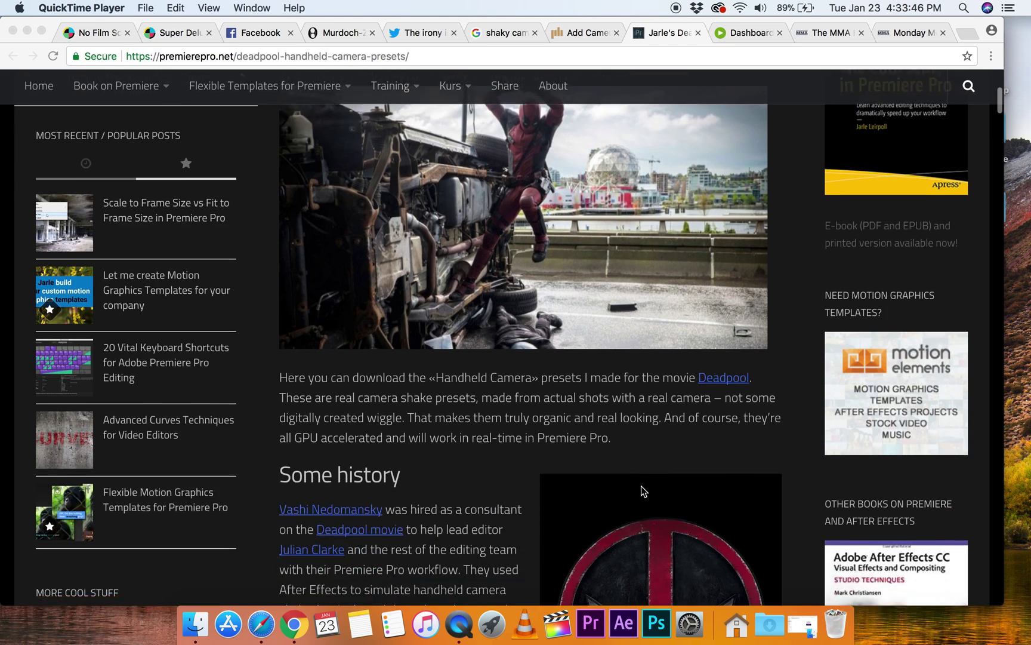
scroll(642, 486, "up", 1)
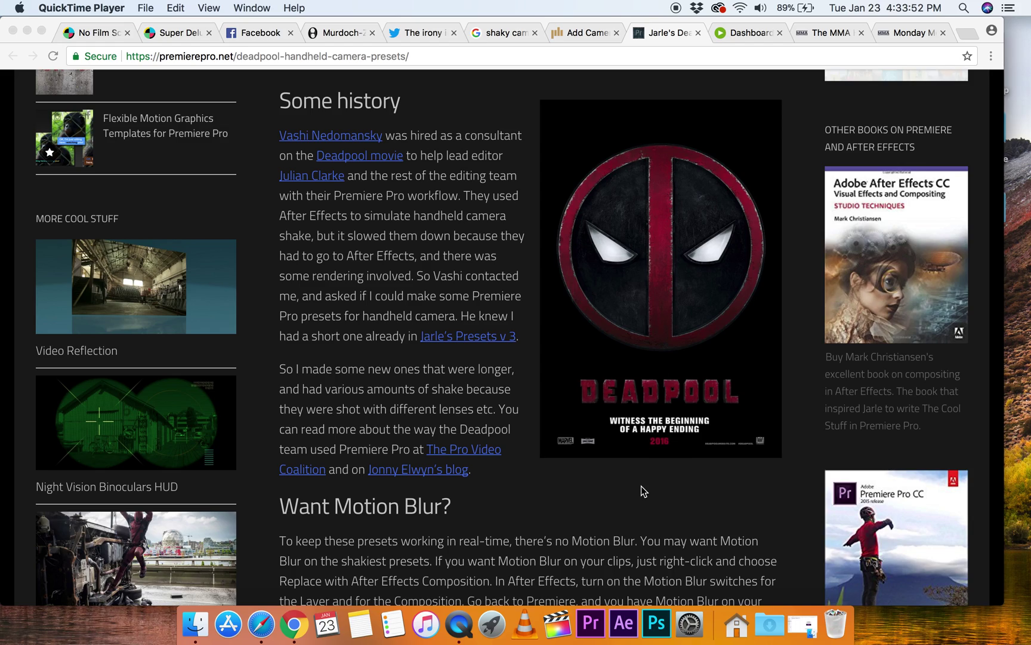
scroll(642, 485, "down", 8)
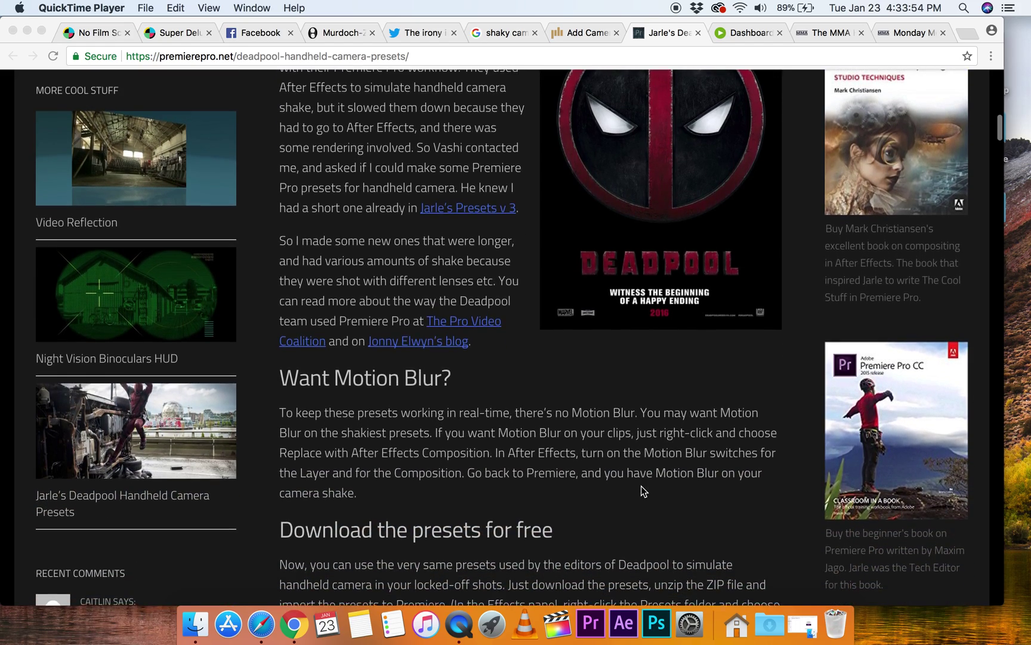
scroll(643, 491, "up", 2)
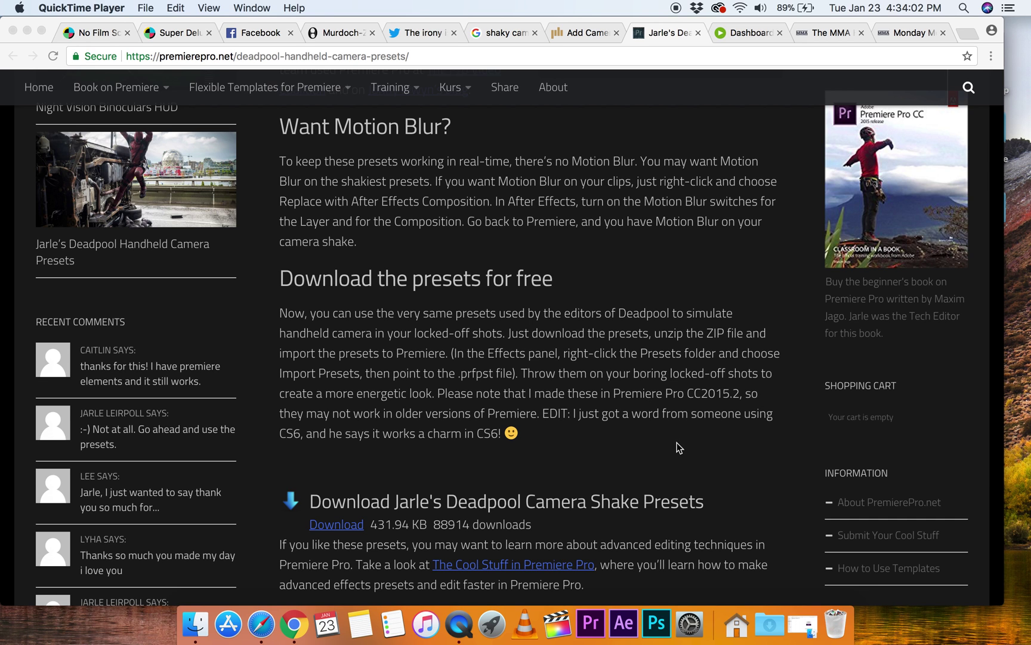
scroll(732, 483, "down", 5)
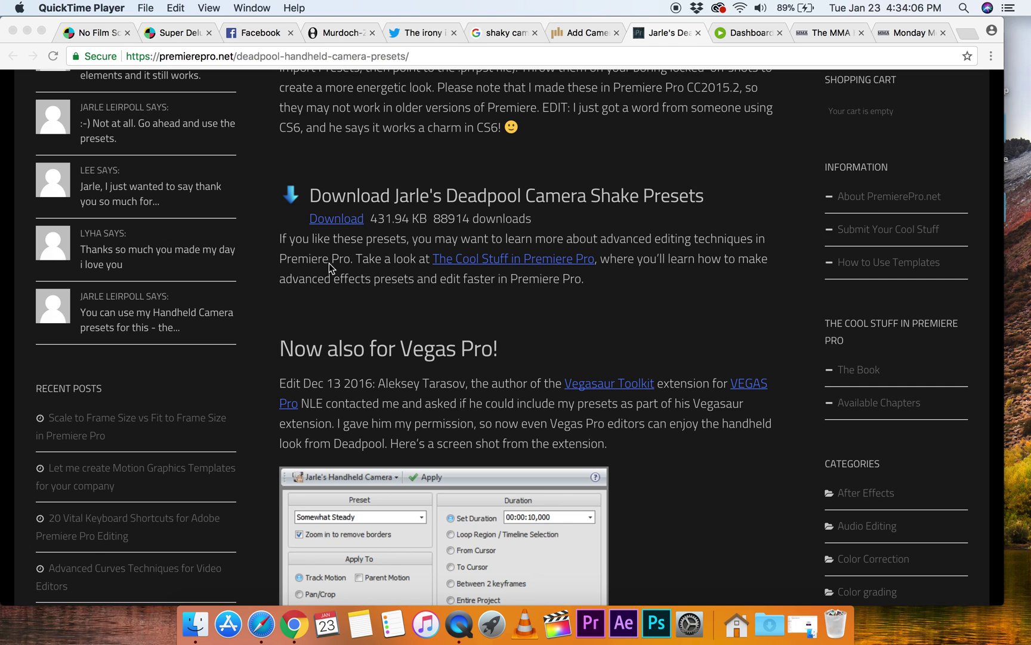
Step: Download the 431.94 KB Deadpool camera shake presets zip and reveal it in Finder
left_click(341, 226)
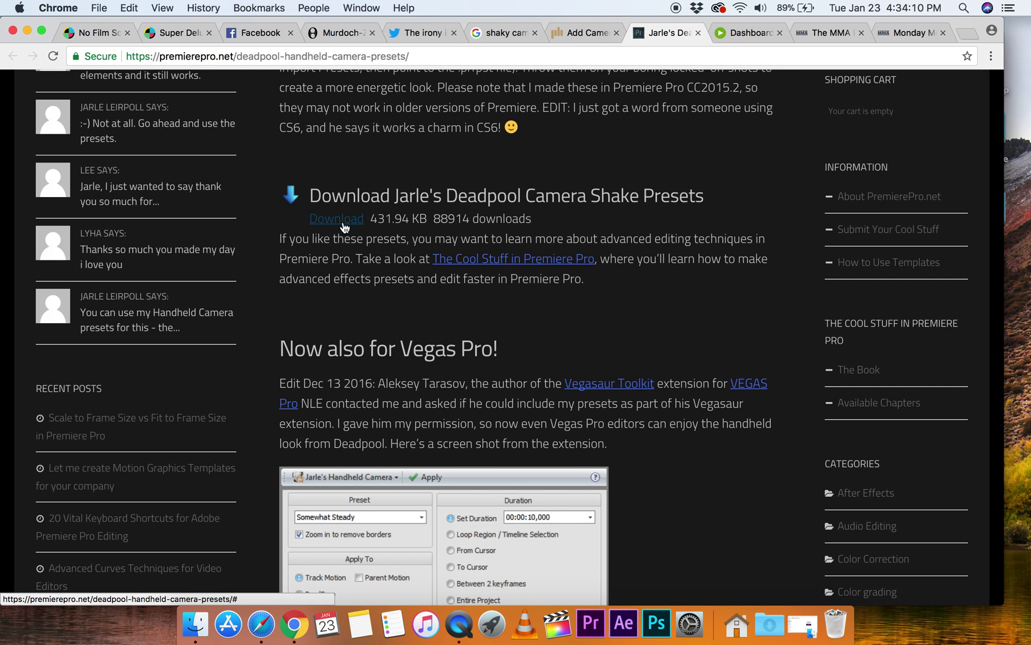
left_click(343, 226)
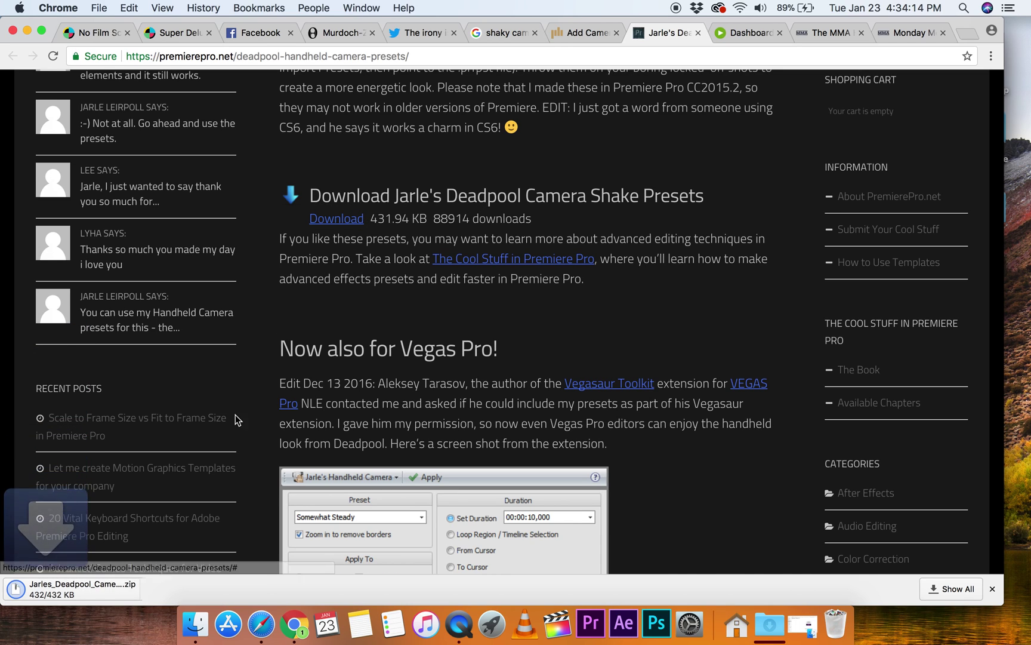
left_click(146, 591)
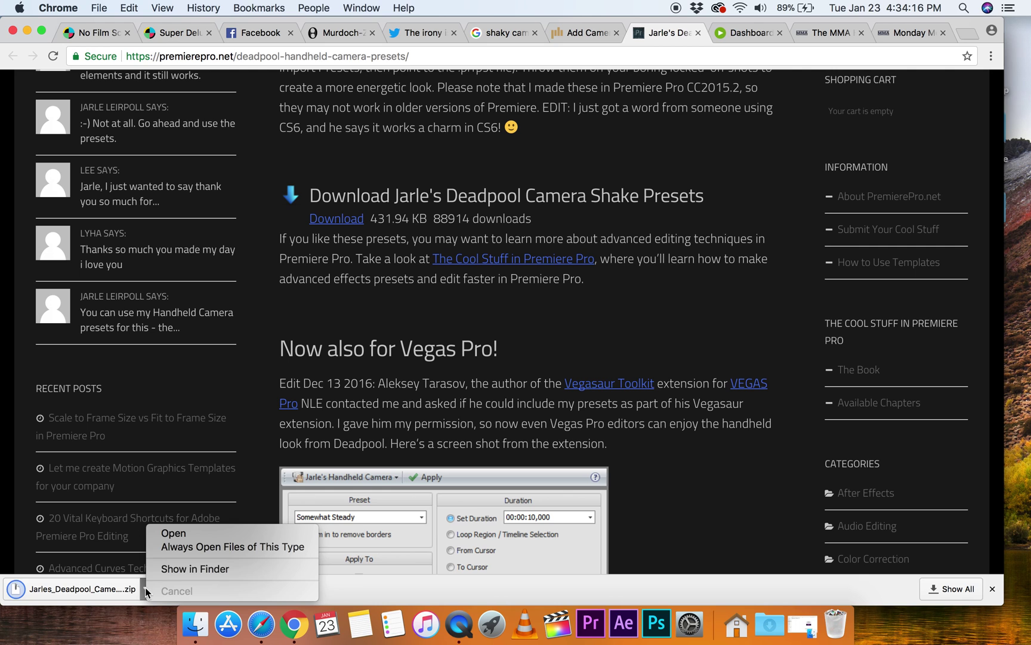
left_click(172, 568)
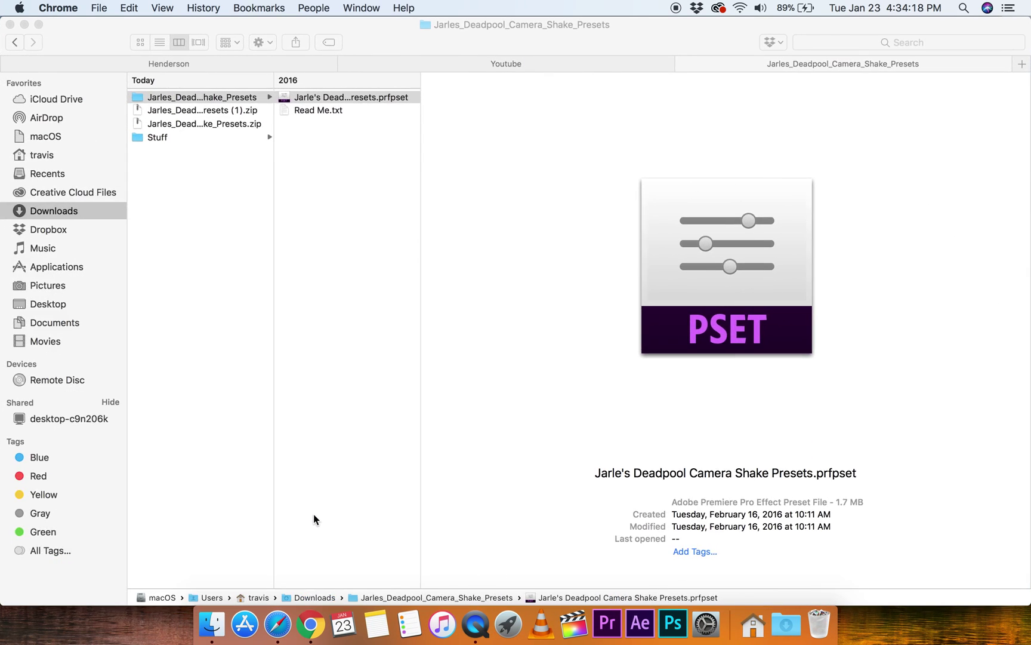
Step: Extract the presets zip and open Jarle's Deadpool Camera Shake Presets.prfpset, launching Premiere Pro
right_click(208, 111)
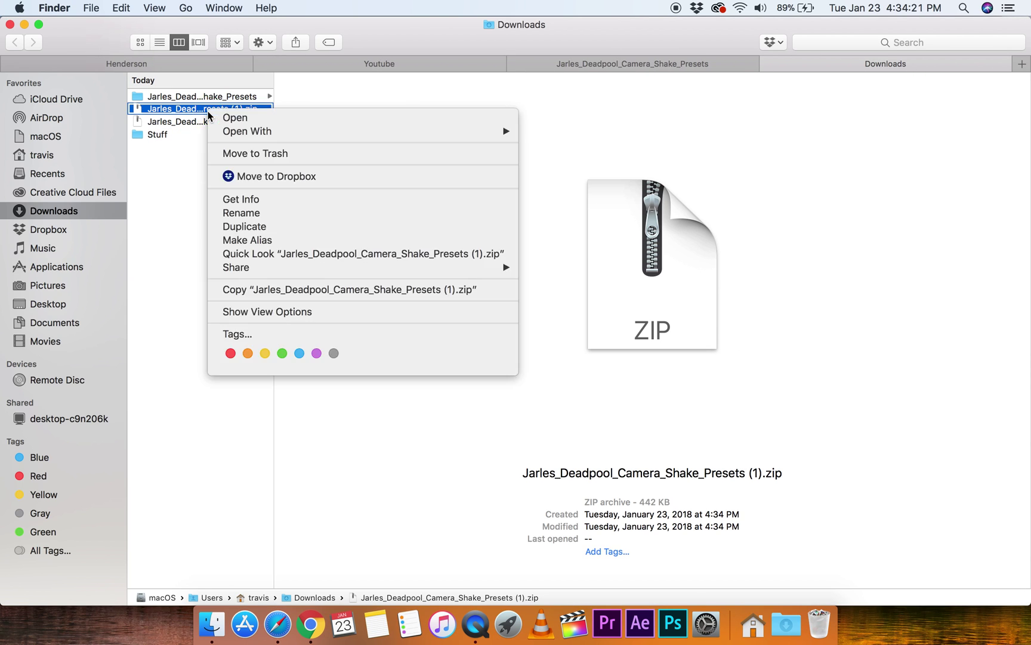
left_click(251, 122)
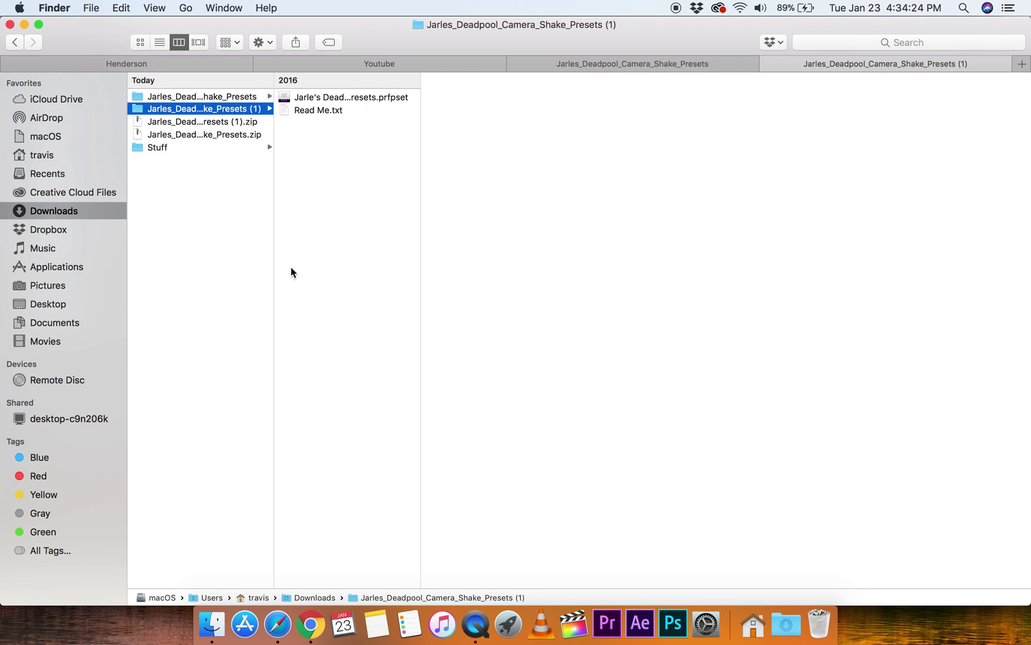
left_click(341, 99)
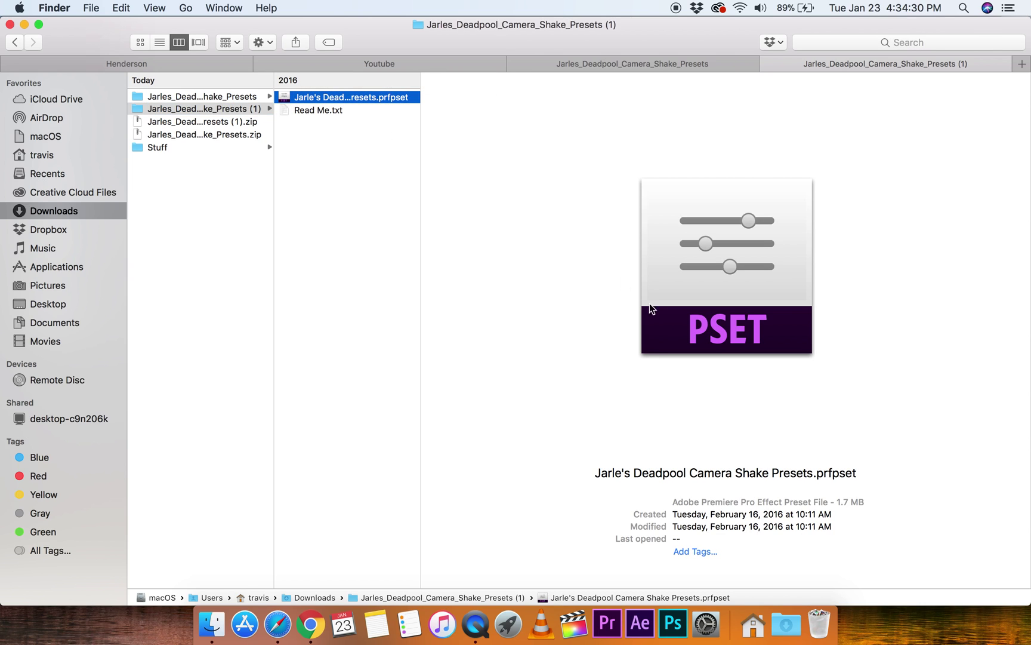
double_click(599, 593)
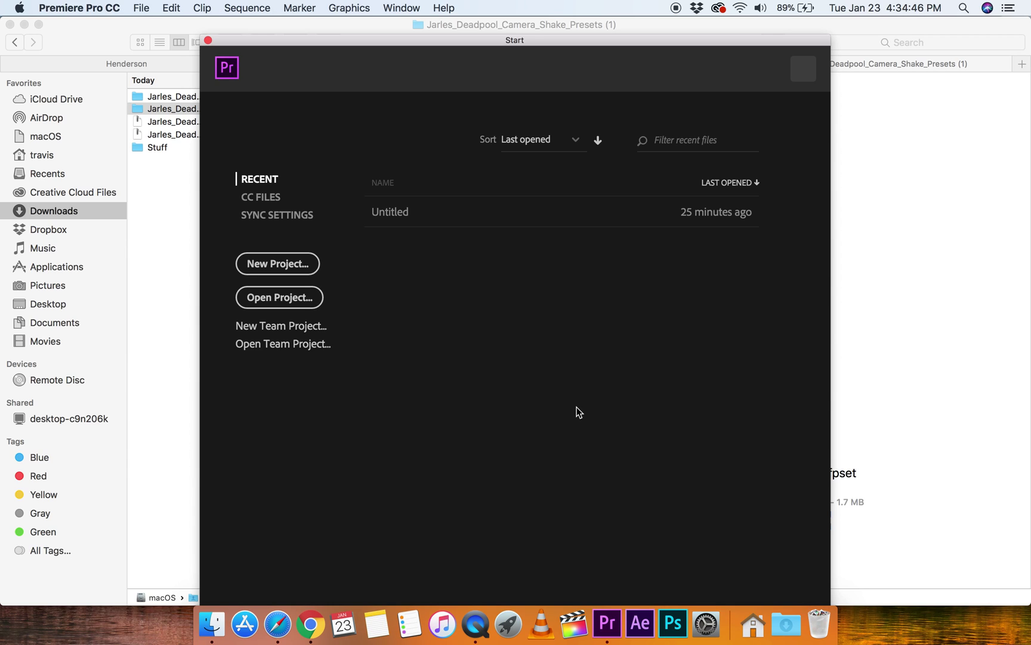
Step: Open the recent Untitled project and import IMG_0363.MOV from the Youtube folder
left_click(397, 218)
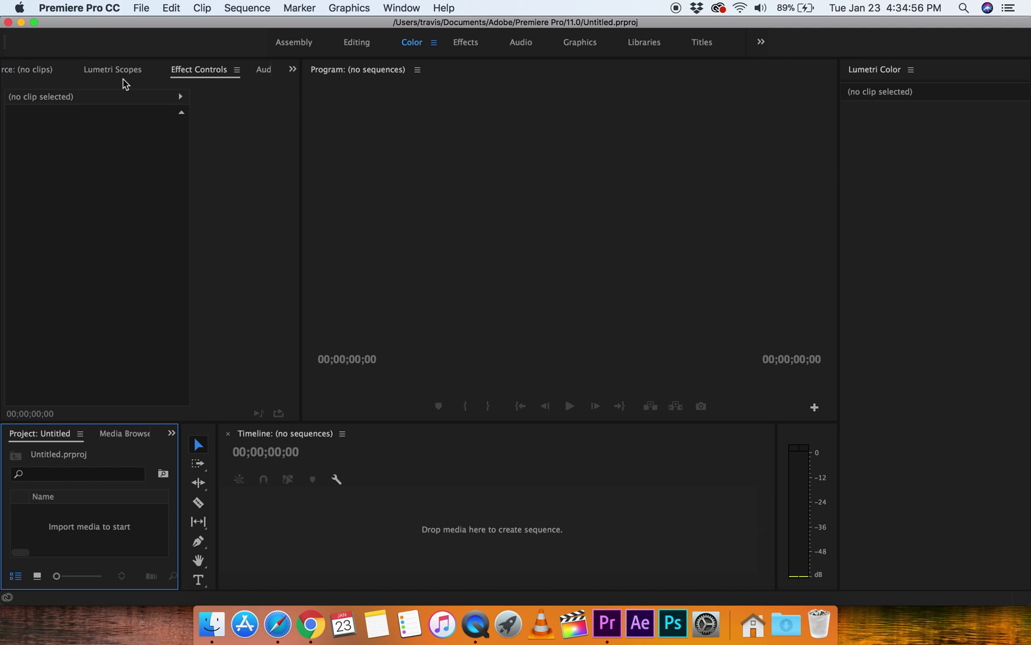
left_click(142, 9)
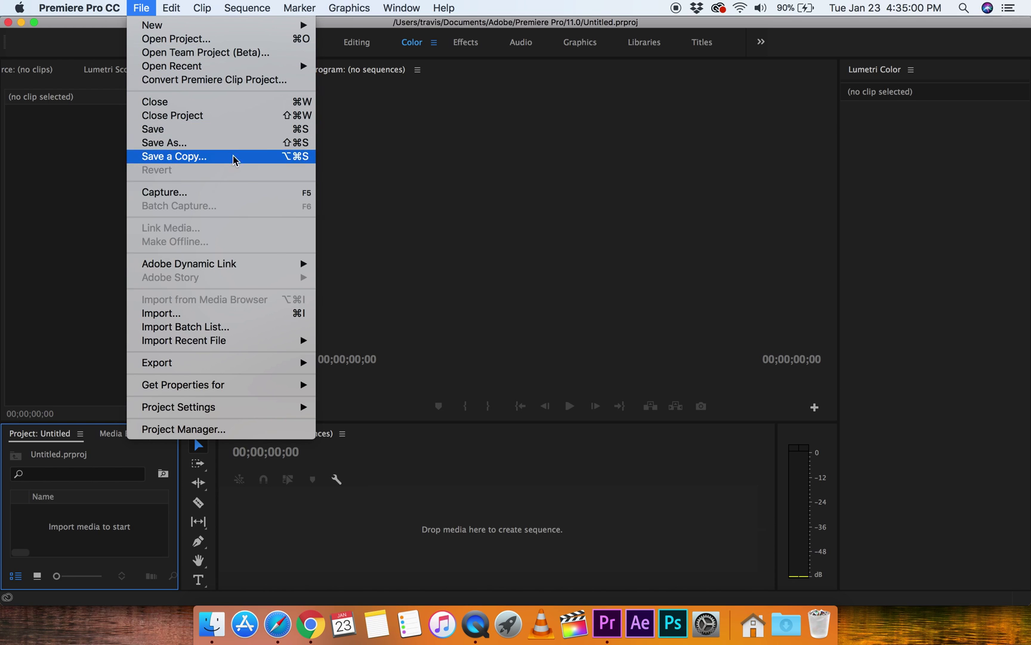
mouse_move(272, 266)
left_click(280, 312)
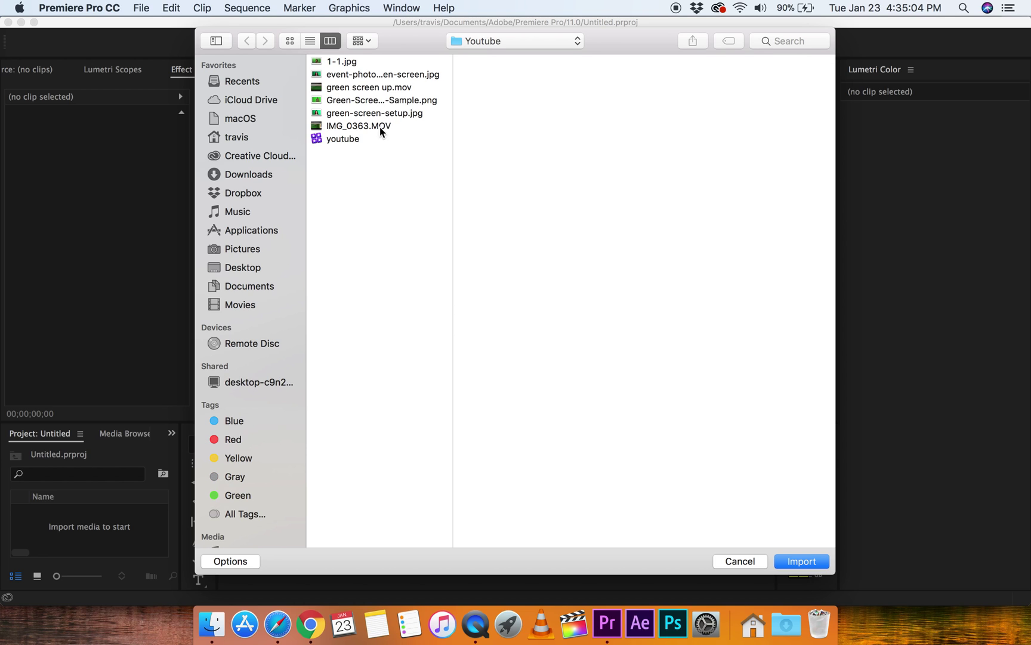
double_click(364, 126)
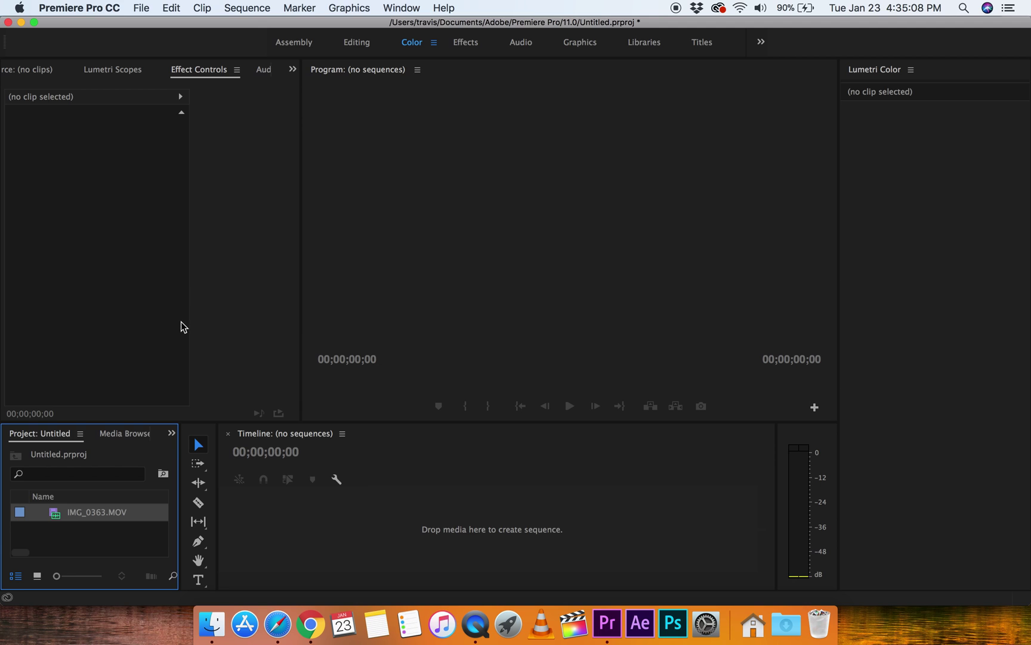
Step: Create an IMG_0363 sequence from IMG_0363.MOV and play it back to 00:00:06:53
left_click_drag(56, 520, 408, 506)
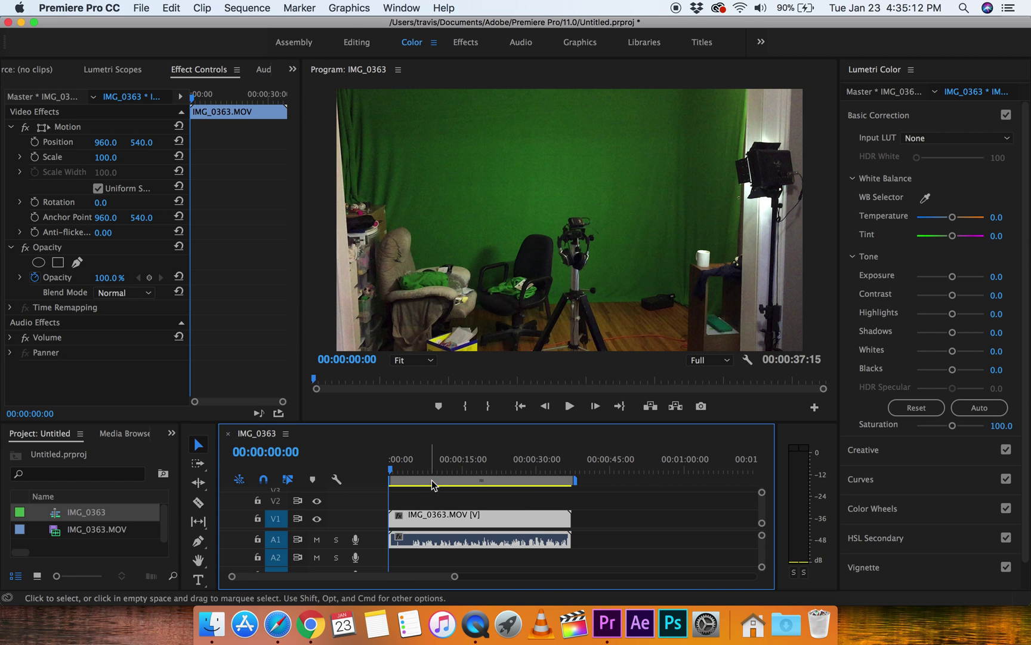
key("space")
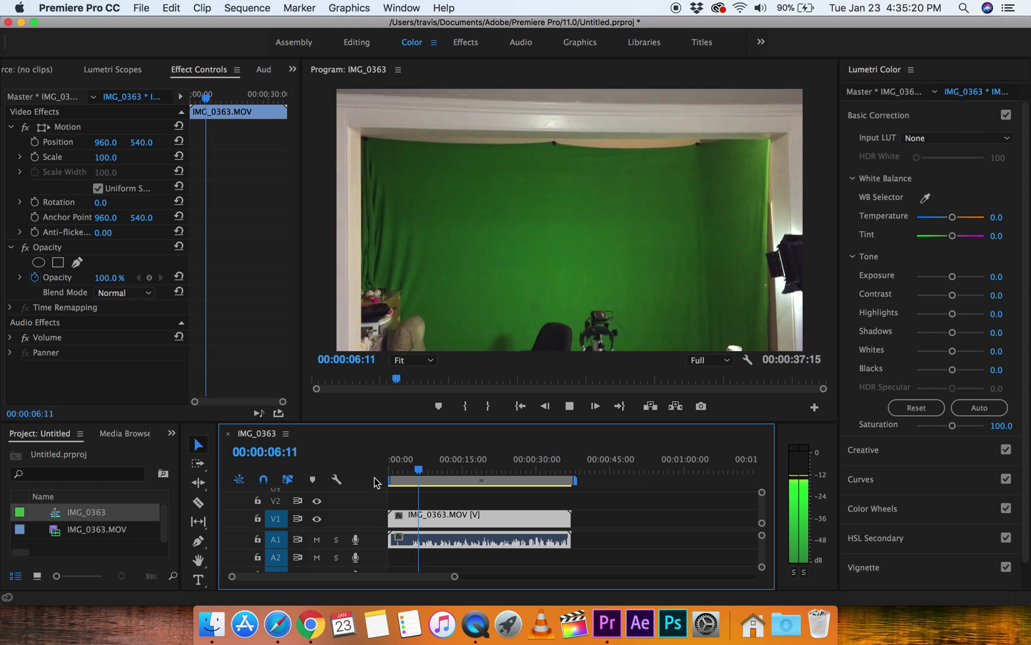
key("space")
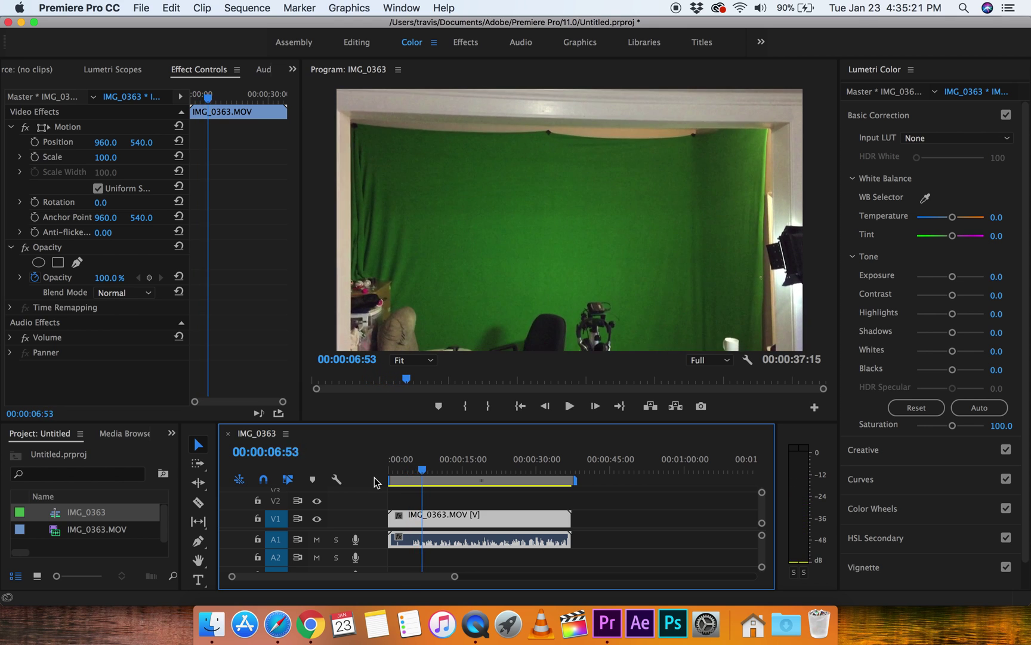
right_click(442, 518)
Step: Apply a Frame Hold at the In Point to IMG_0363.MOV and replay the sequence from the start
mouse_move(518, 597)
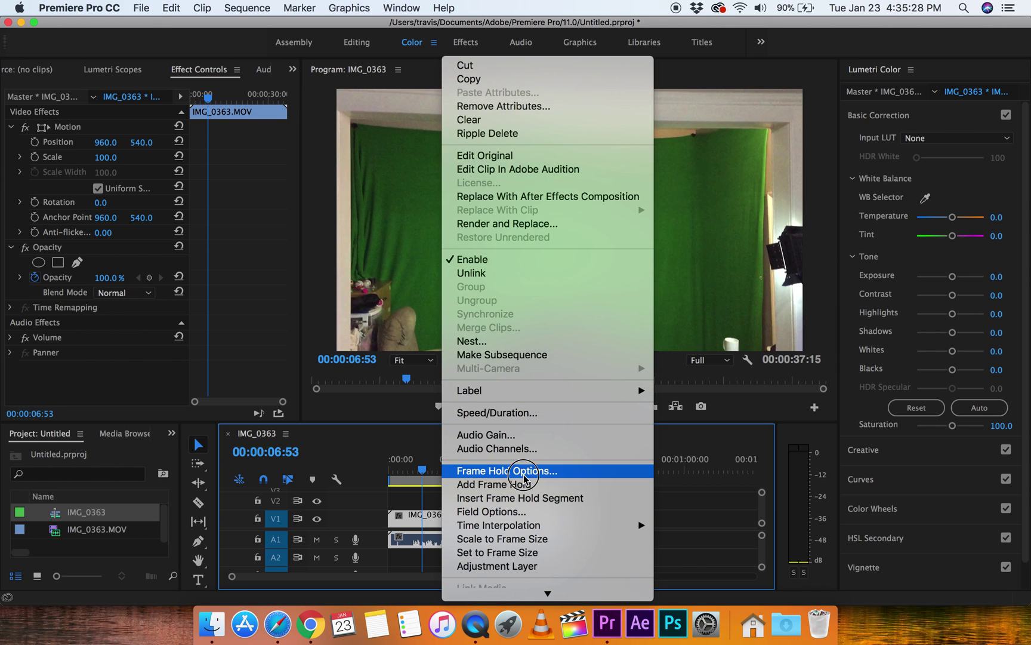
left_click(508, 470)
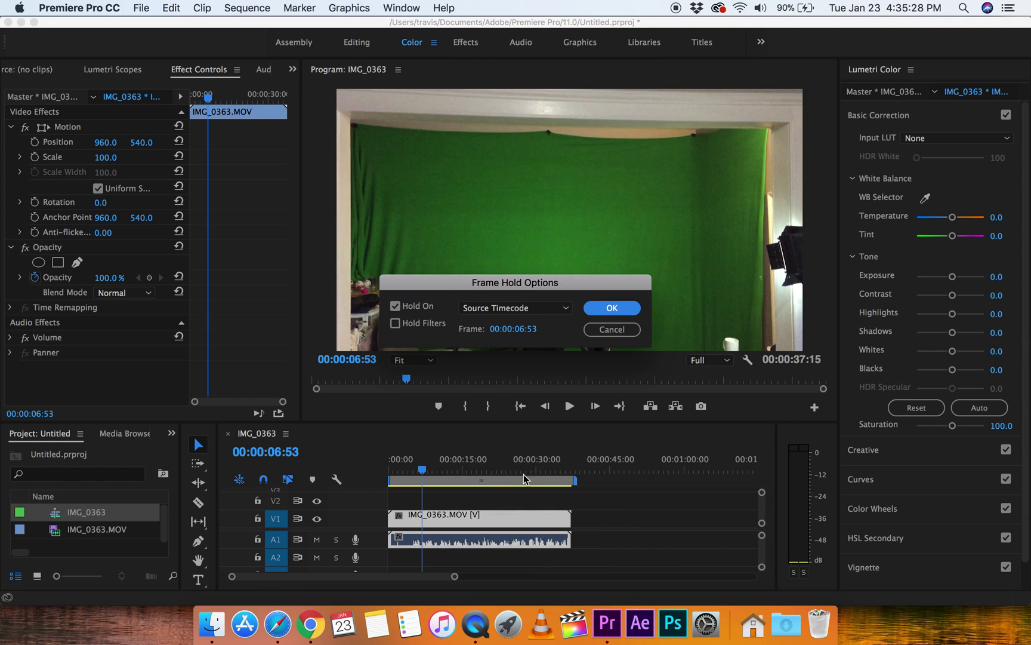
left_click(525, 307)
left_click(492, 348)
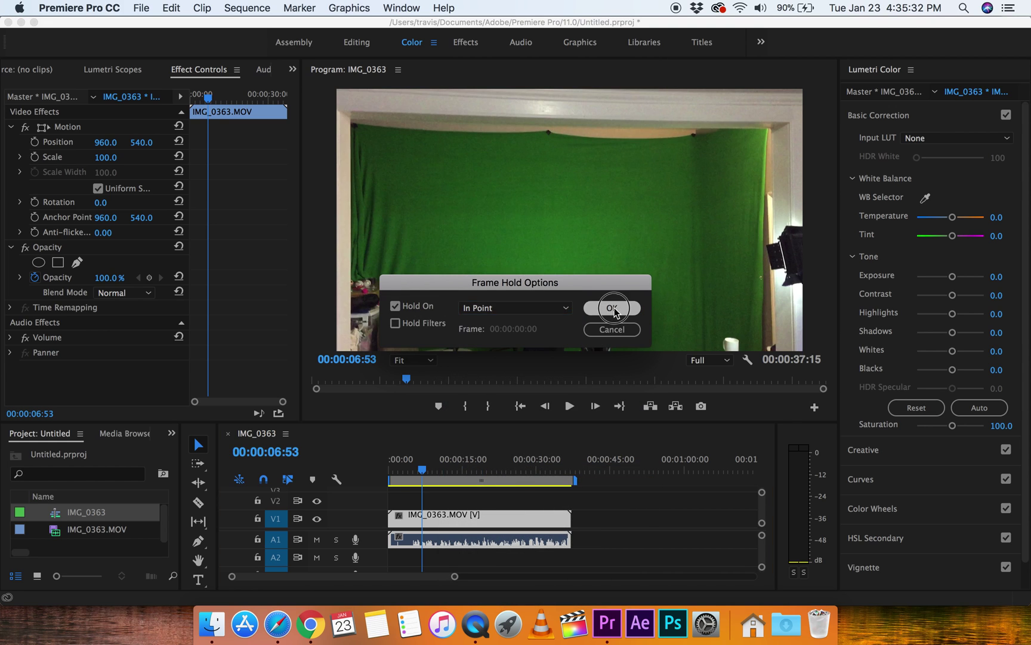
left_click(610, 307)
key("Home")
key("space")
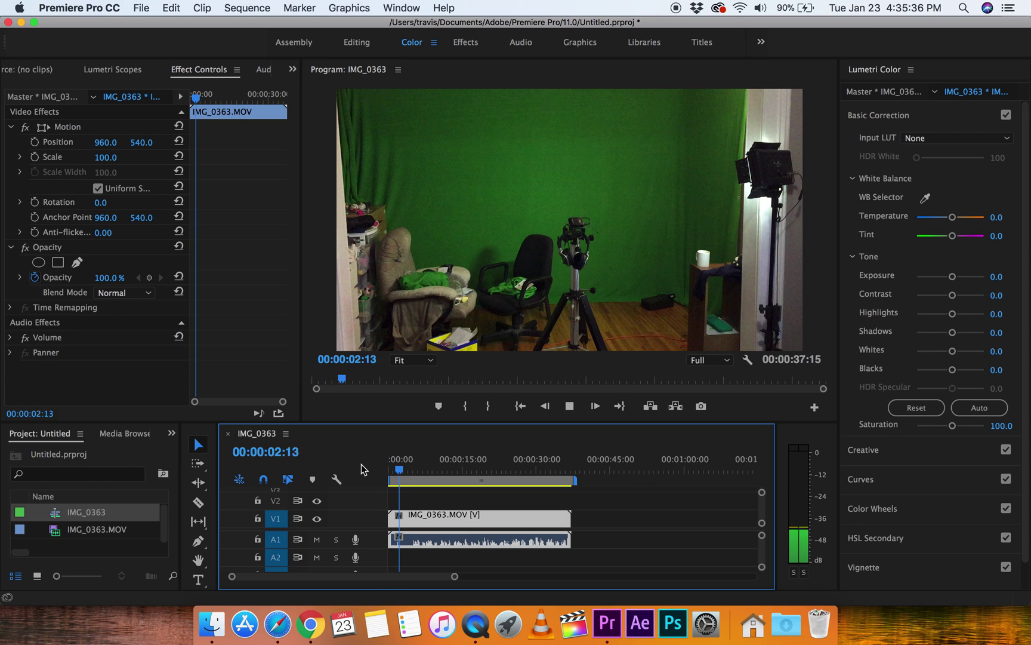
Step: Stop playback, switch the panel to Effects, and start Import Presets from the Presets folder
key("space")
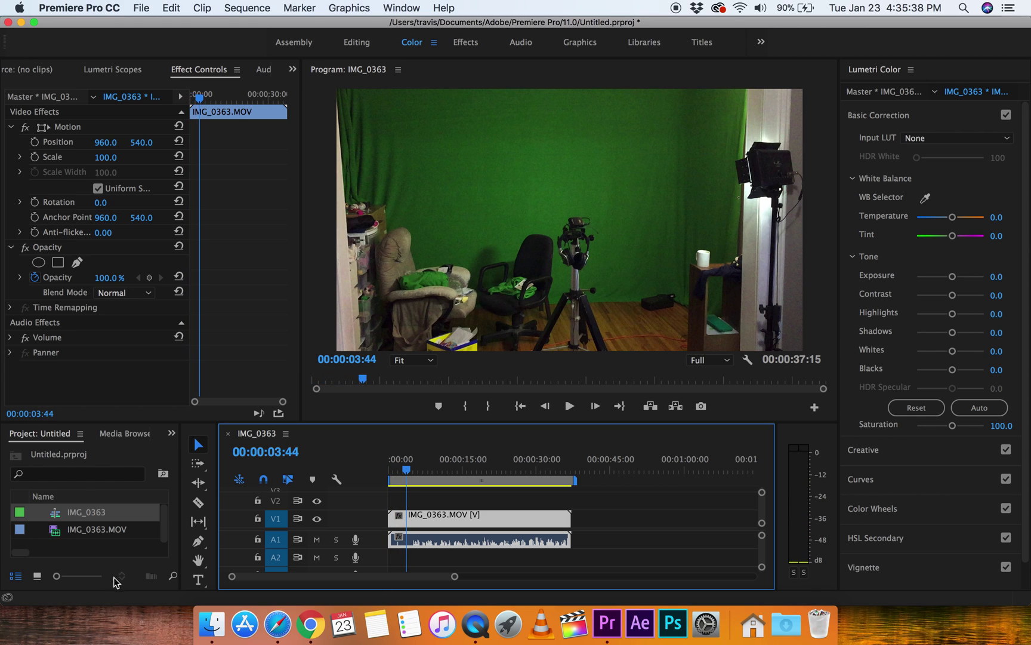
left_click(171, 436)
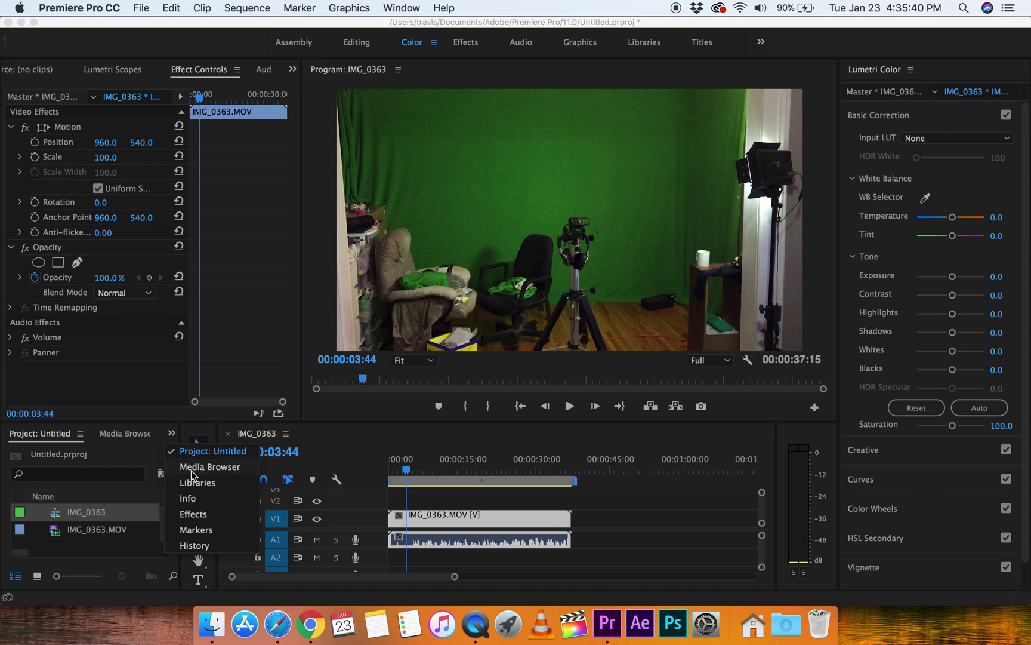
left_click(208, 514)
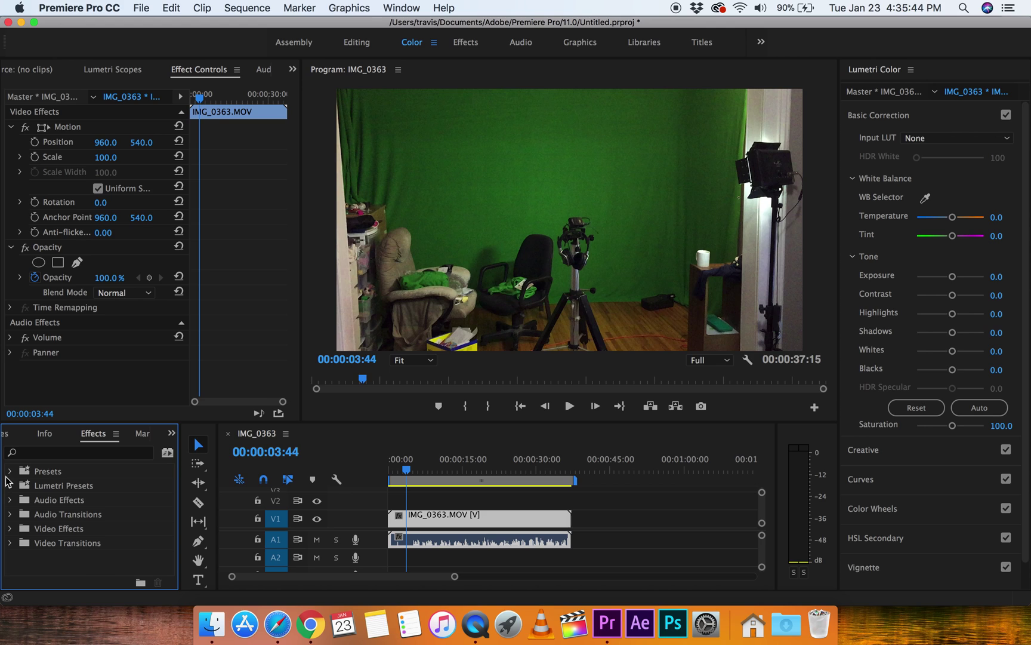
right_click(52, 472)
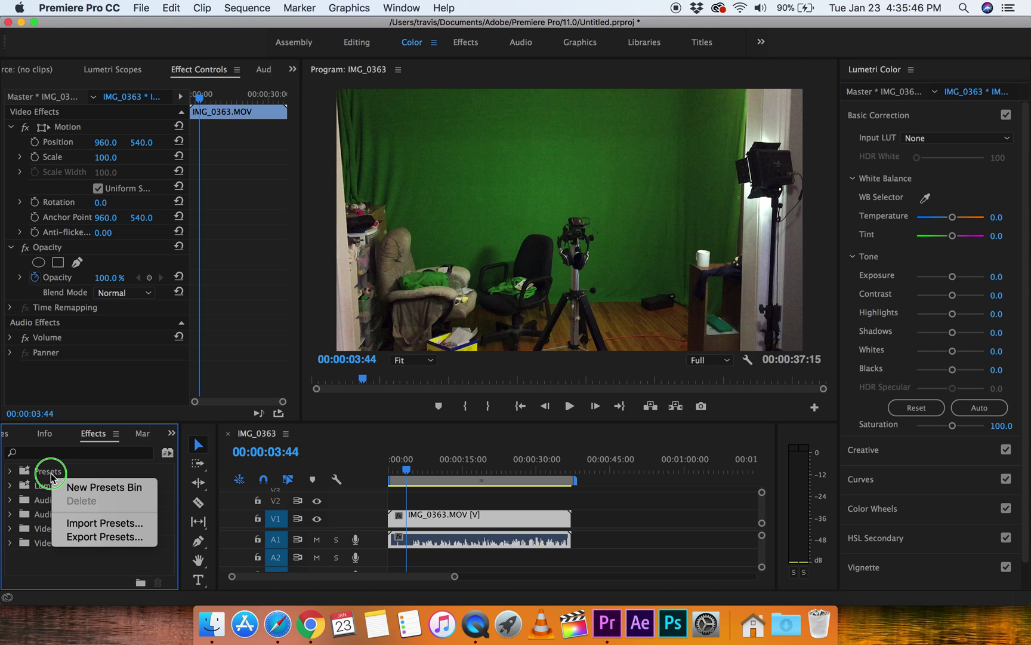
left_click(105, 522)
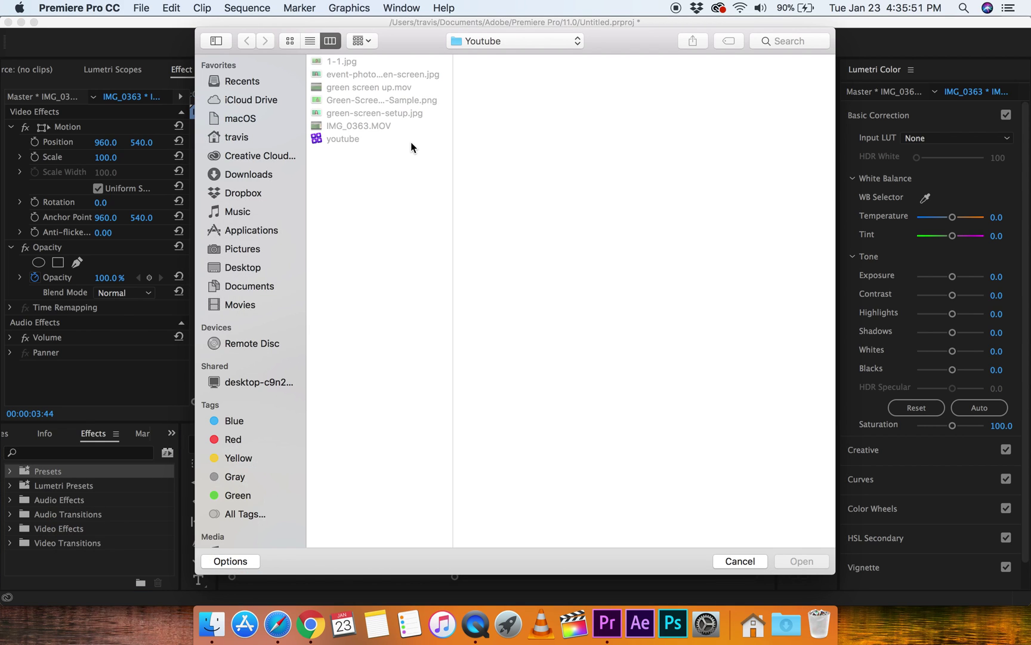
Step: Import the Jarle's Deadpool .prfpset file from the presets folder in Downloads
left_click(242, 175)
left_click(391, 76)
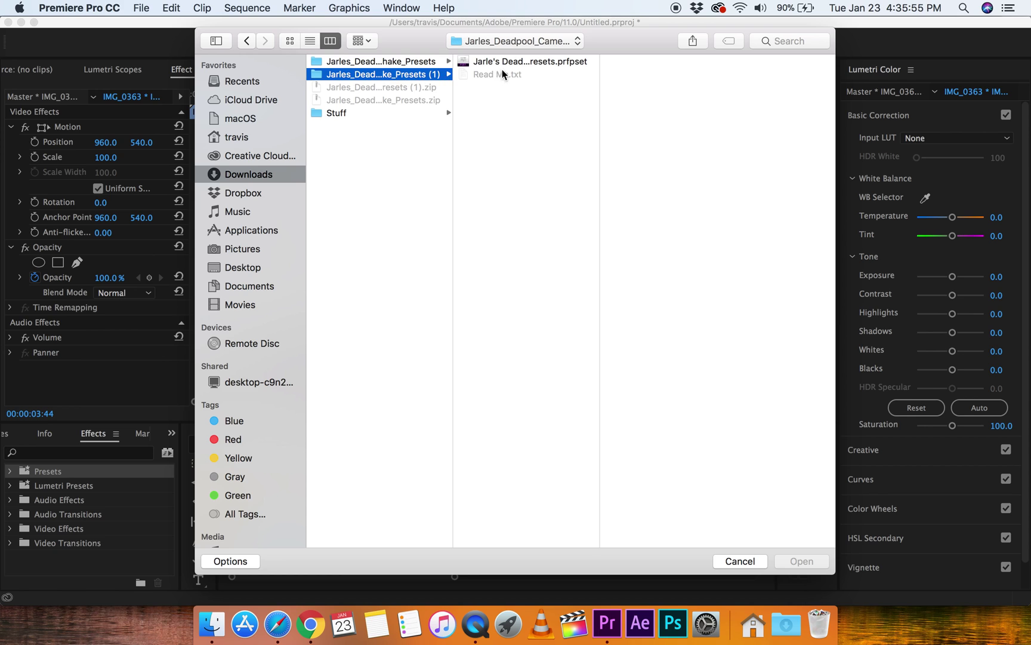
left_click(518, 64)
key("Return")
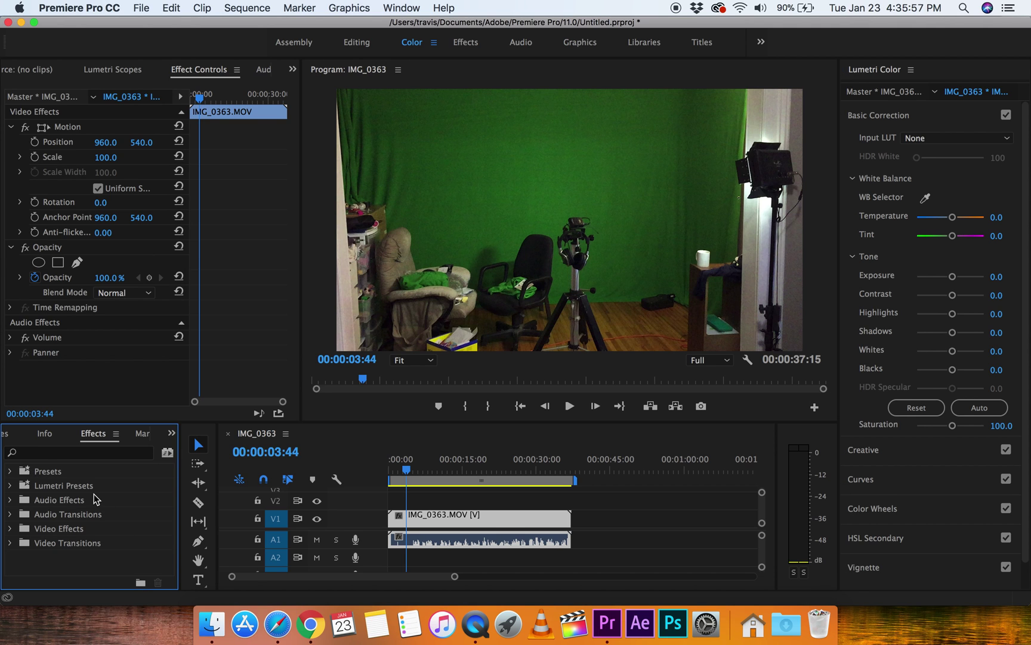
Step: Expand Presets to check the imported presets and choose a command from the Edit menu
left_click(11, 471)
scroll(88, 534, "down", 3)
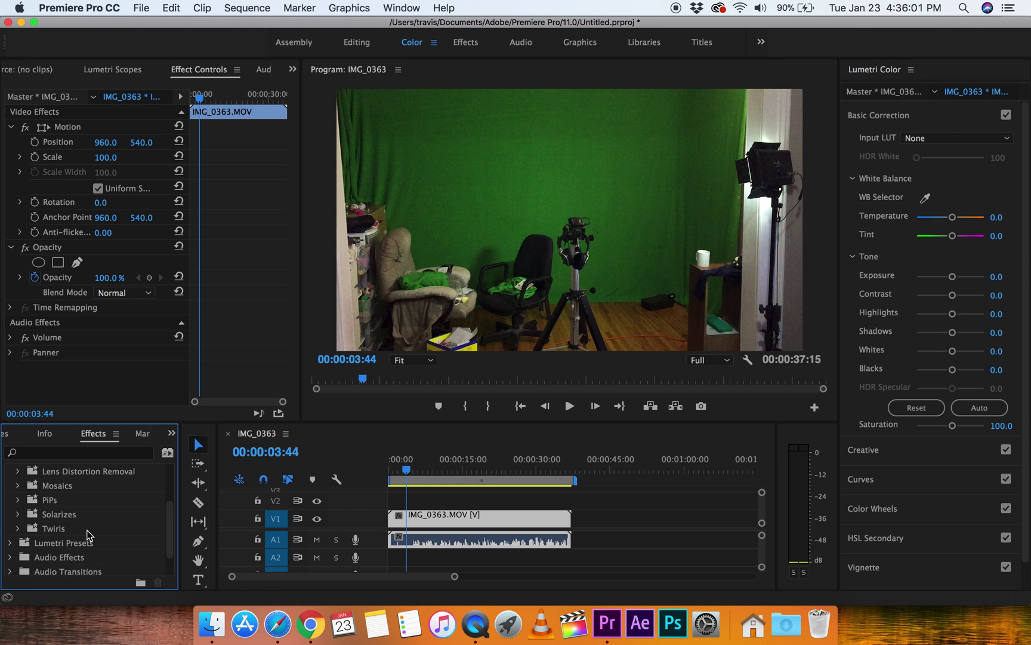
scroll(88, 534, "up", 2)
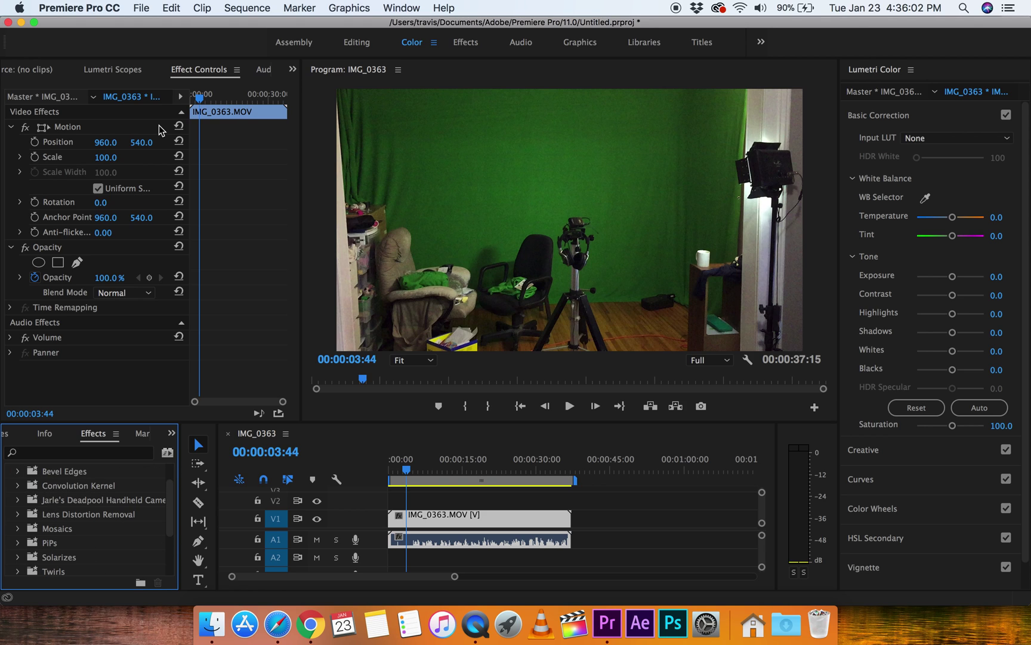
left_click(171, 9)
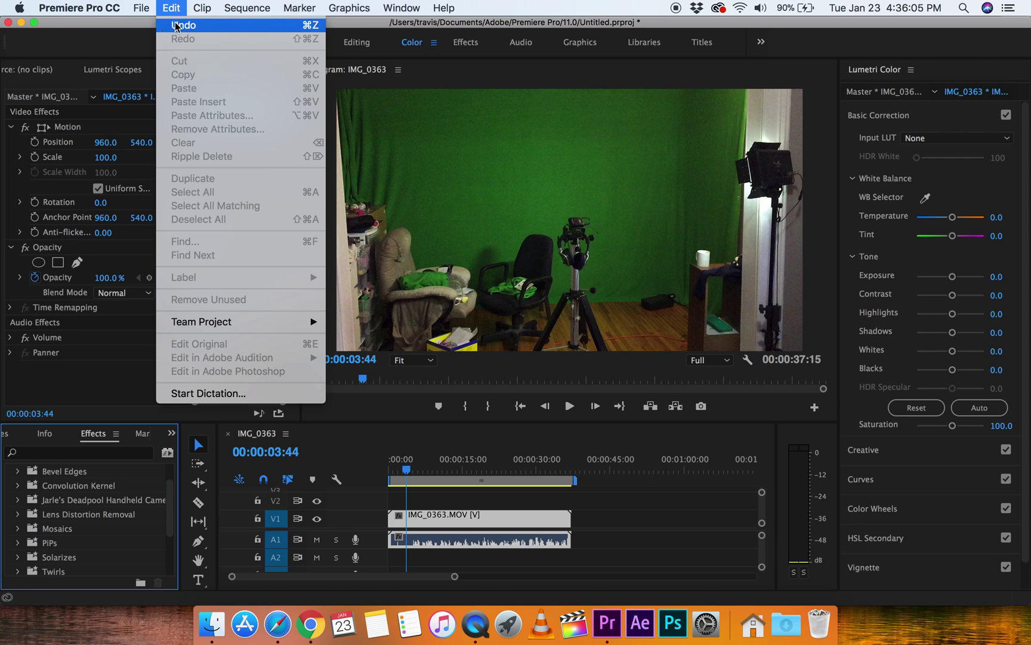
left_click(177, 25)
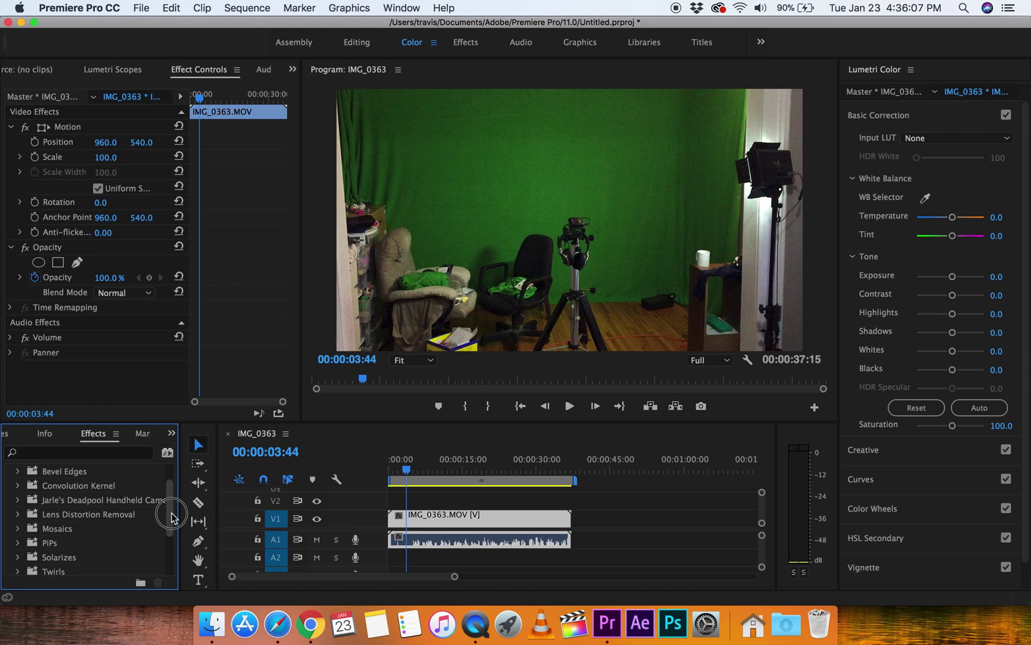
left_click_drag(168, 508, 170, 489)
Step: Expand Jarle's Deadpool Handheld Camera > For any footage and apply Long Lens to IMG_0363.MOV
left_click(13, 472)
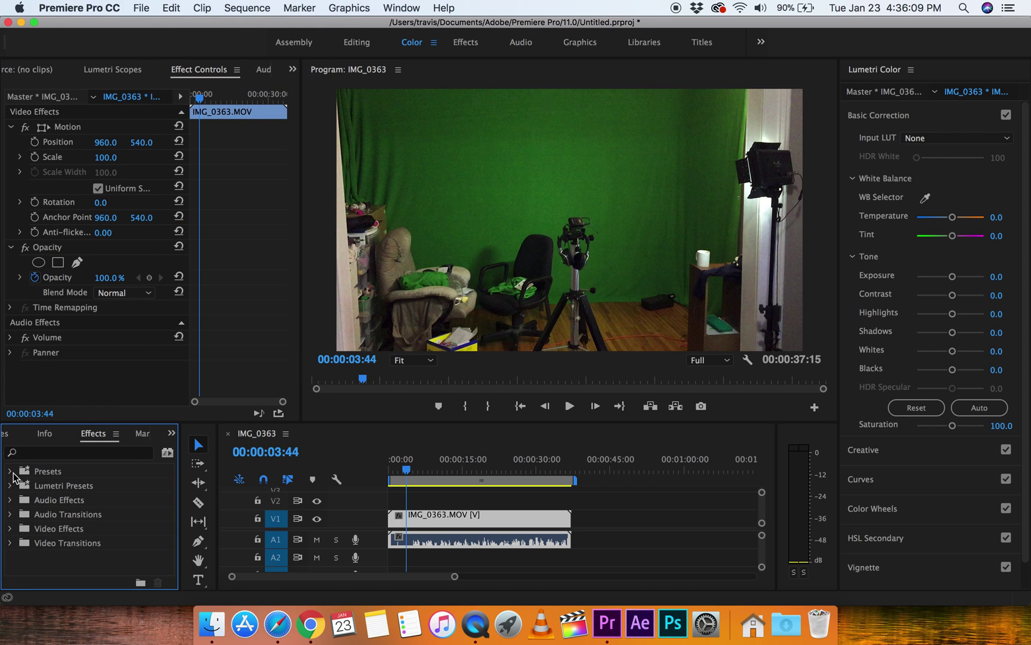
left_click(11, 472)
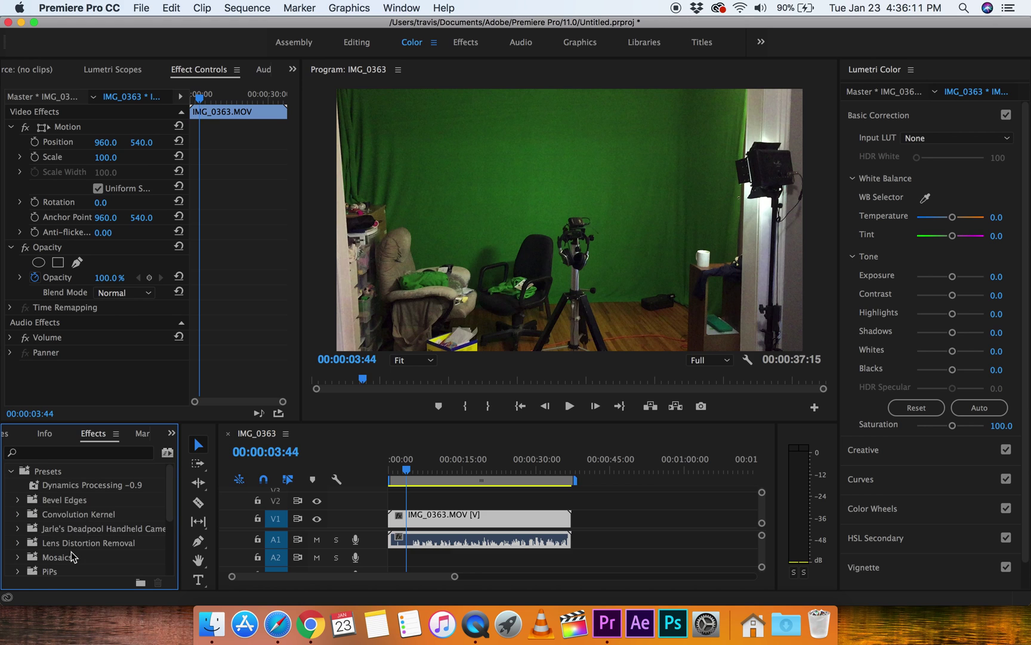
scroll(72, 557, "down", 1)
left_click(18, 500)
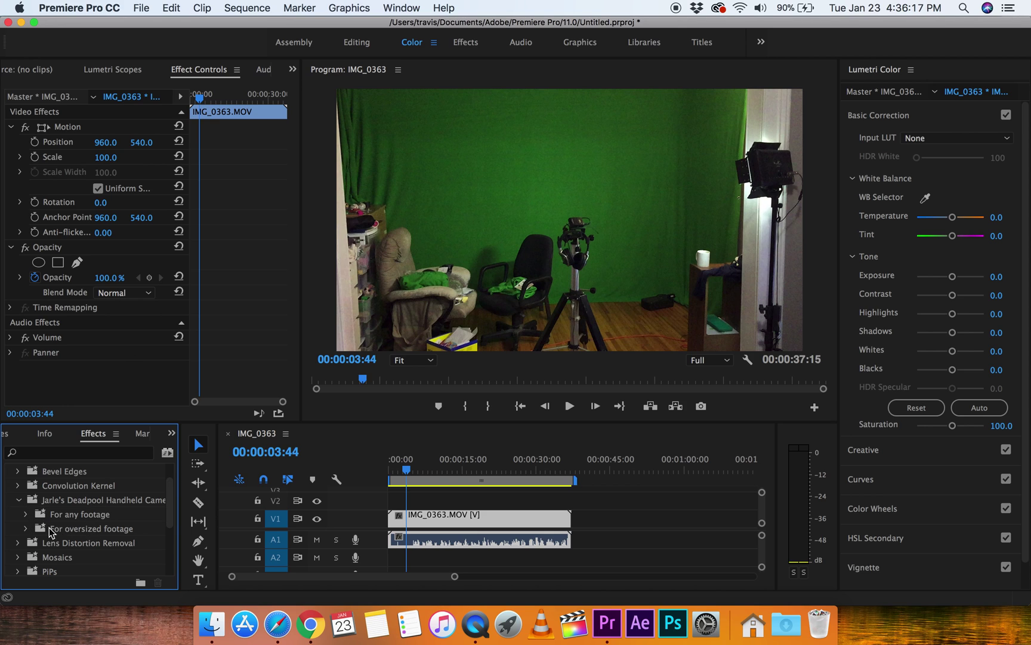
left_click(26, 514)
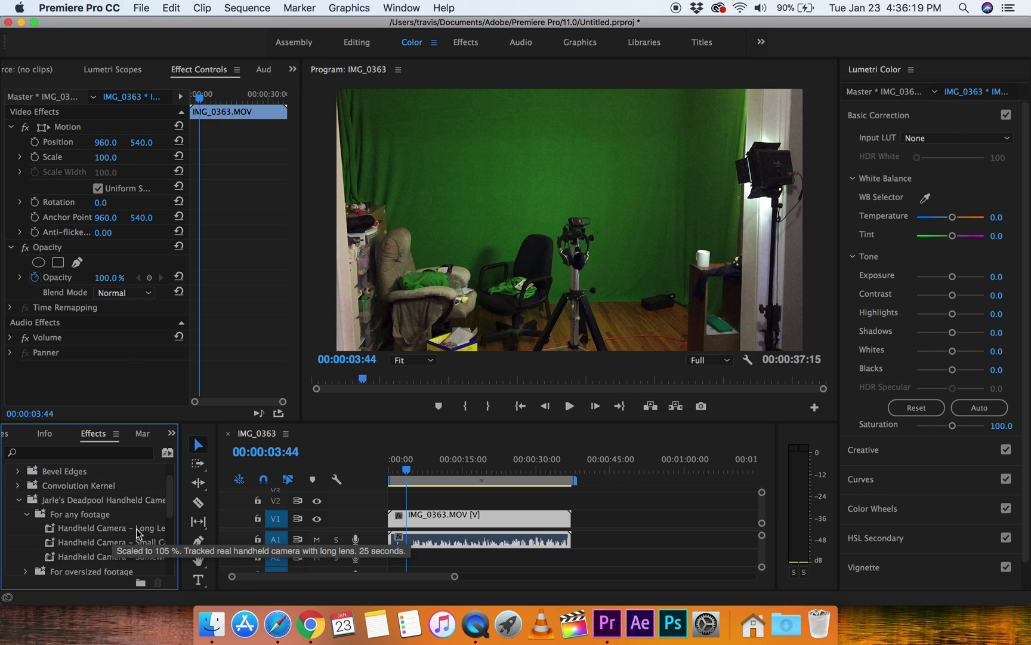
left_click_drag(97, 531, 464, 522)
Step: Drop Long Lens on the V1 clip, preview the shake, then select Somewhat Steady and widen the Effects panel
left_click_drag(396, 460, 376, 469)
key("space")
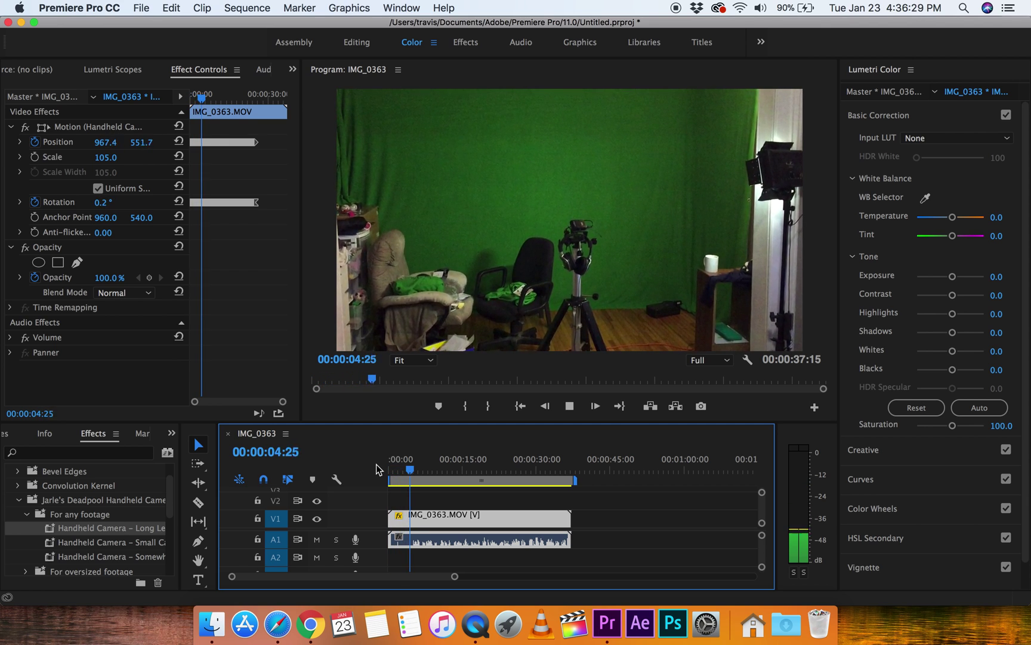
key("space")
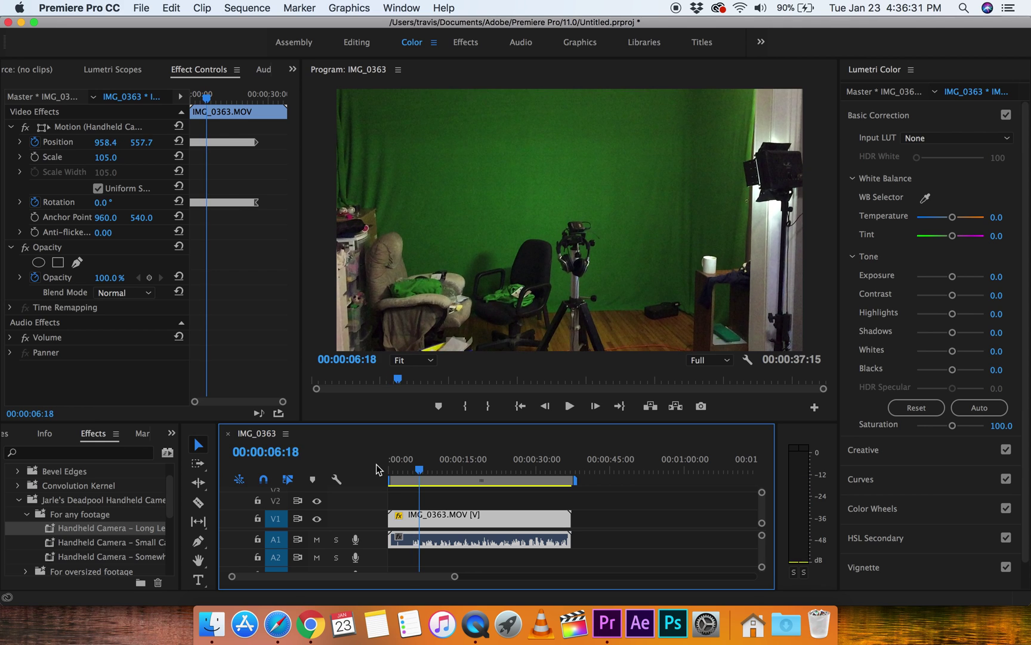
left_click(108, 557)
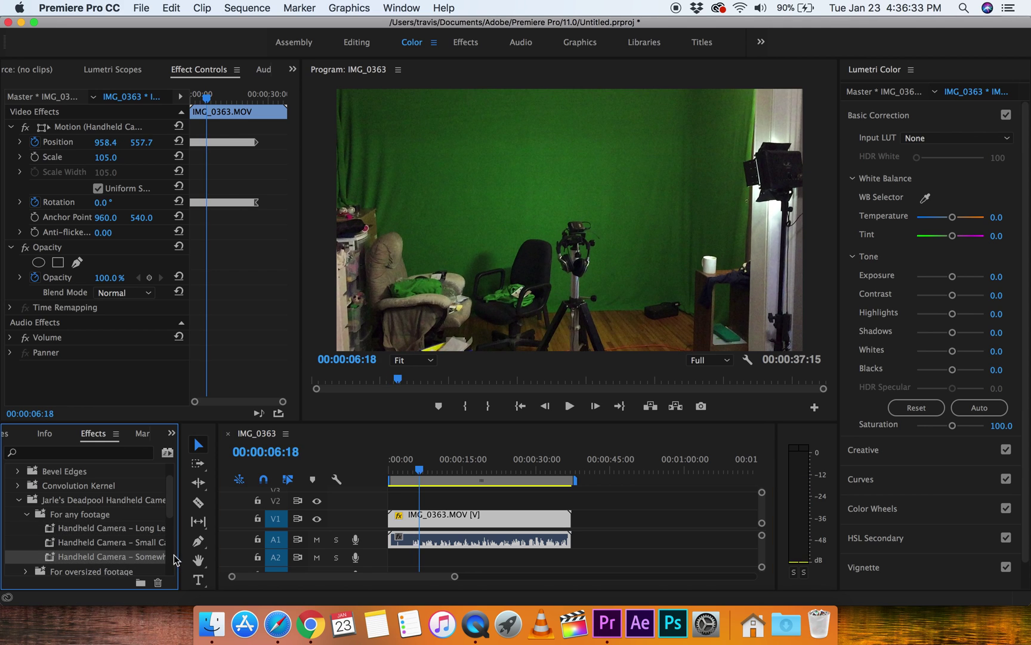
left_click_drag(179, 556, 240, 555)
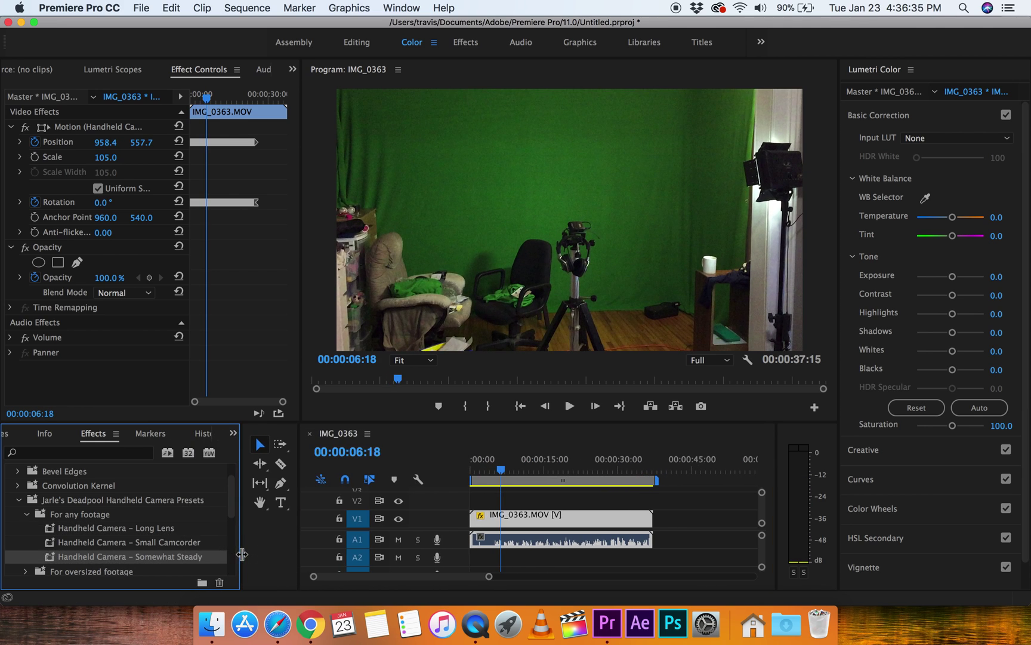
Step: Undo the Long Lens shake and apply Handheld Camera – Somewhat Steady to the V1 clip IMG_0363.MOV
left_click(171, 8)
left_click(178, 25)
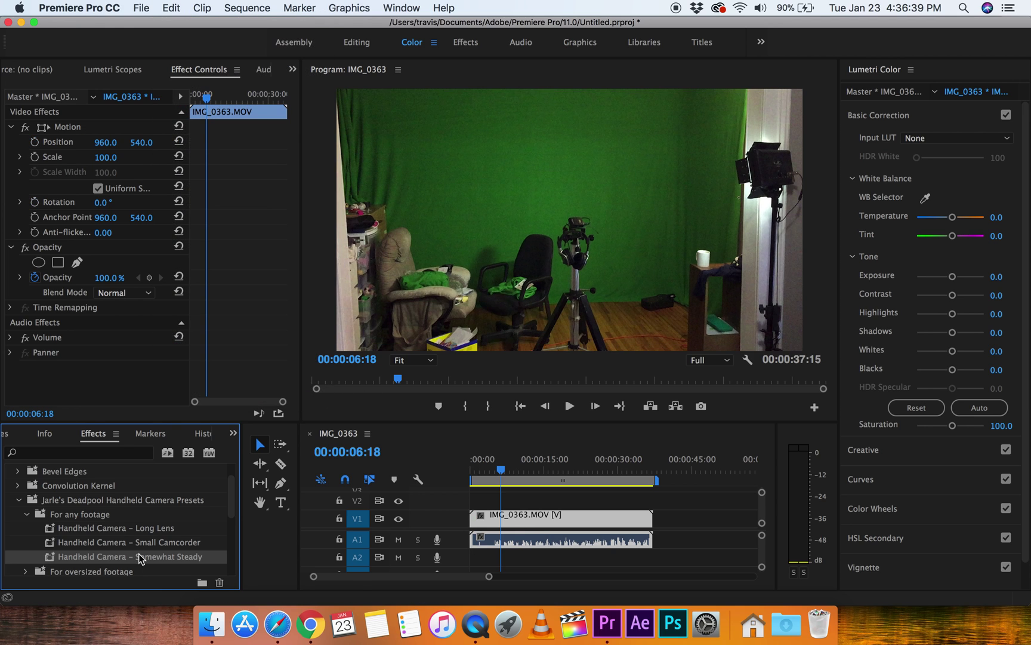
left_click_drag(117, 558, 525, 533)
left_click_drag(85, 564, 497, 519)
Step: Play the sequence from the start to preview the Somewhat Steady shake, then stop
left_click(445, 468)
key("Home")
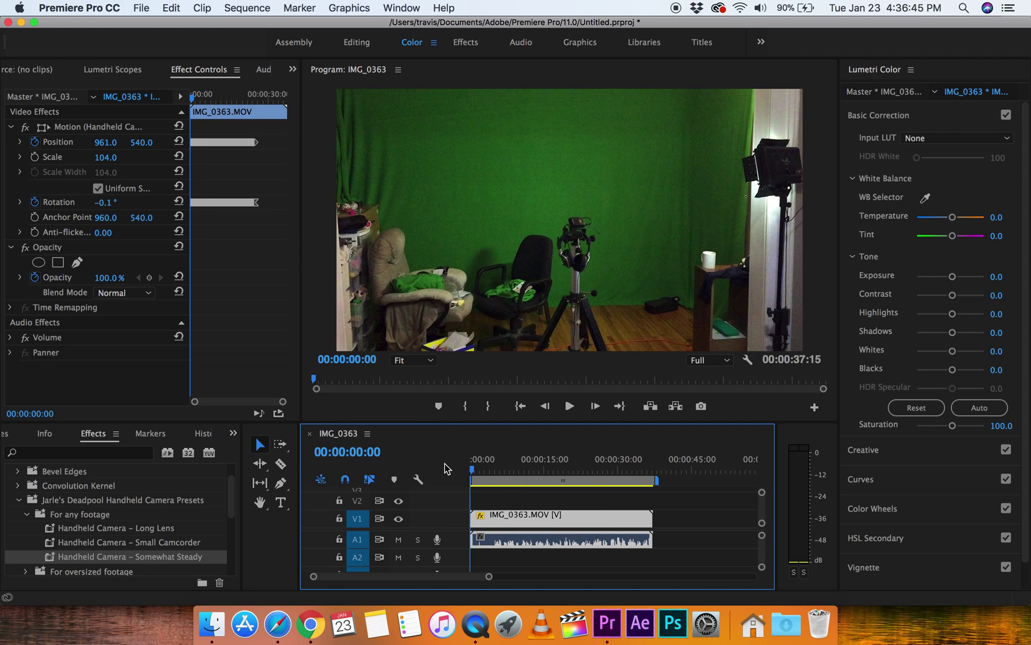
key("space")
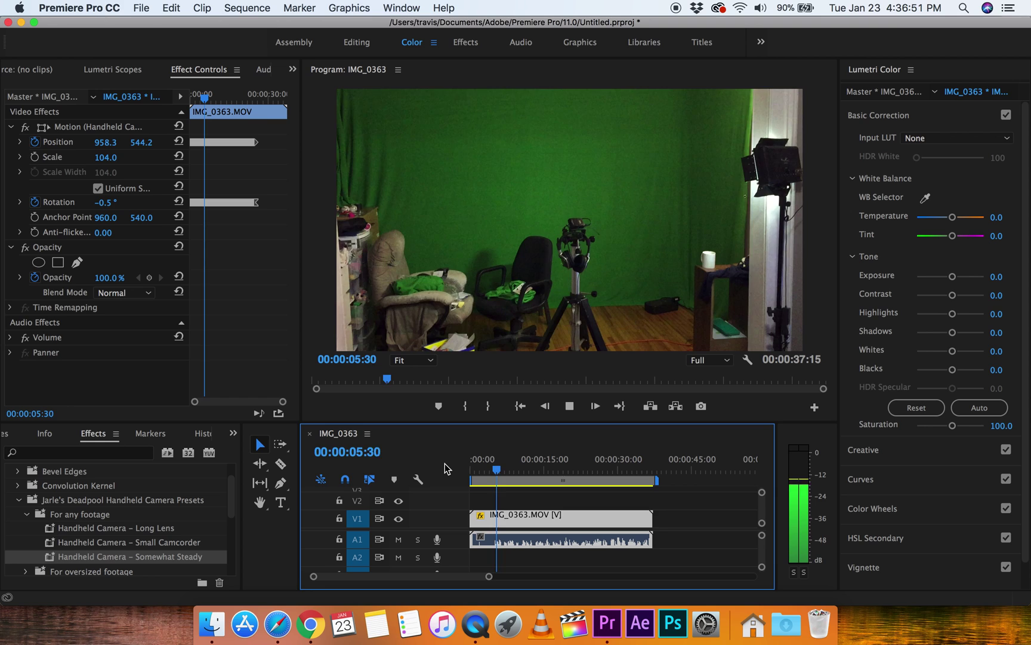
key("space")
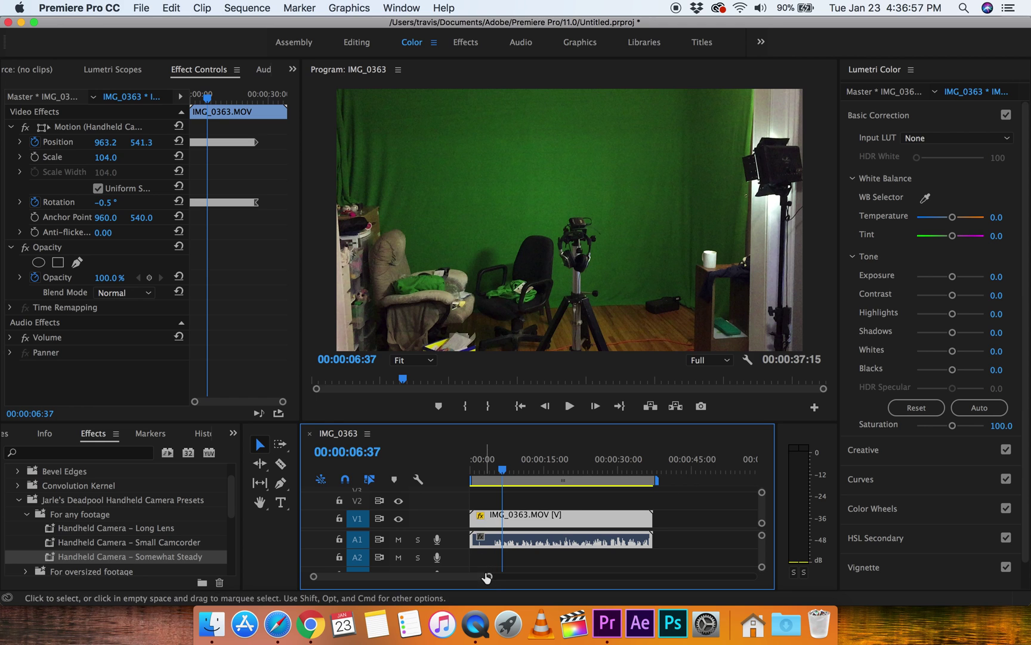
Step: Zoom the timeline out to show the whole IMG_0363 sequence and return the playhead to 00:00:00:00
left_click_drag(487, 577, 539, 578)
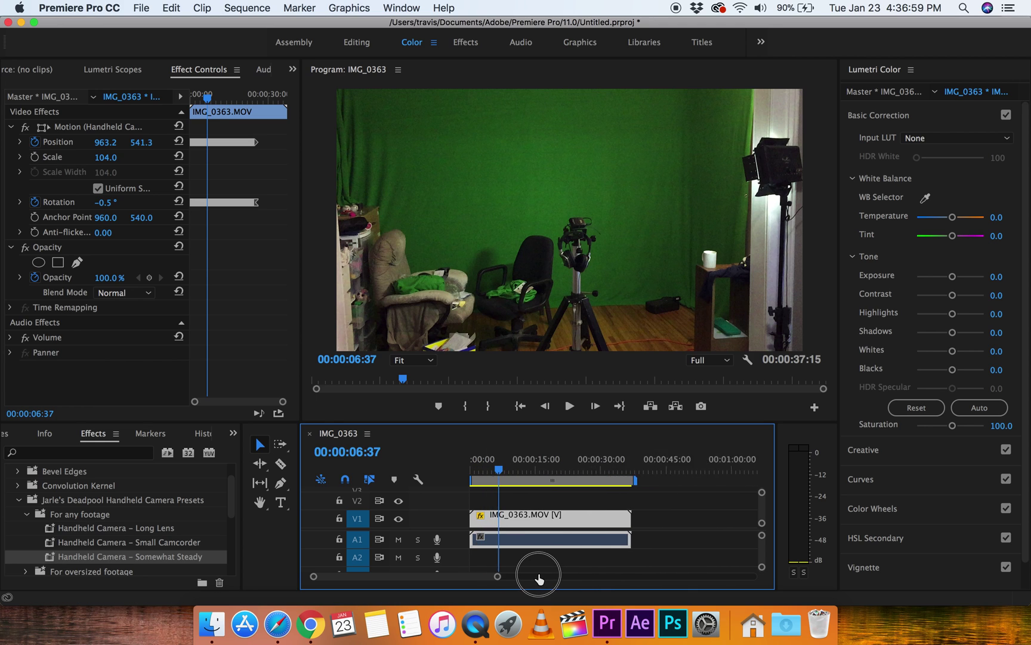
left_click_drag(506, 466, 434, 471)
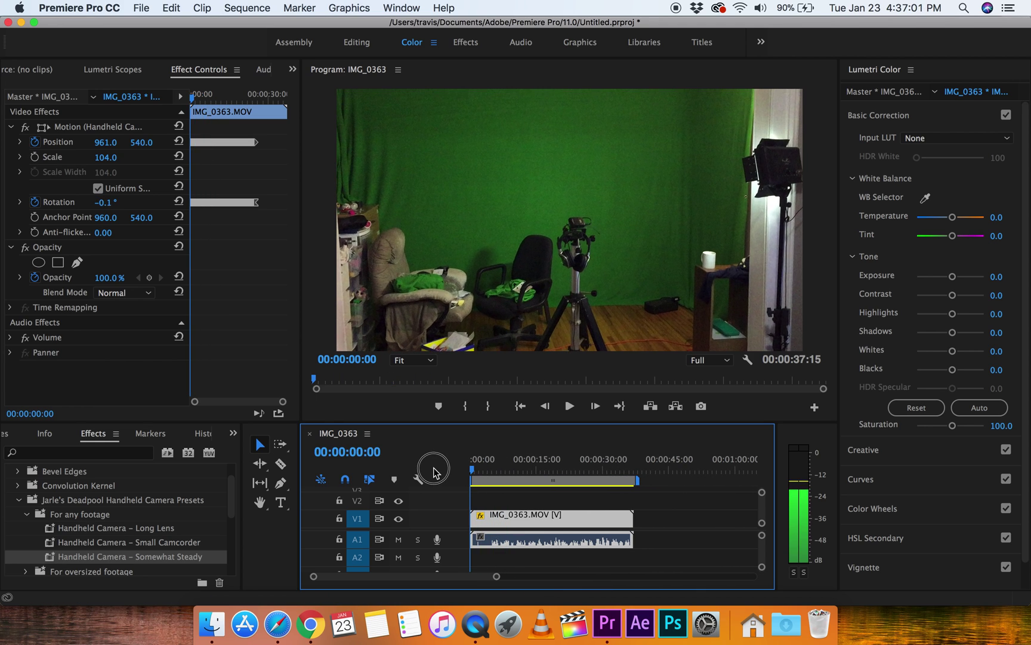